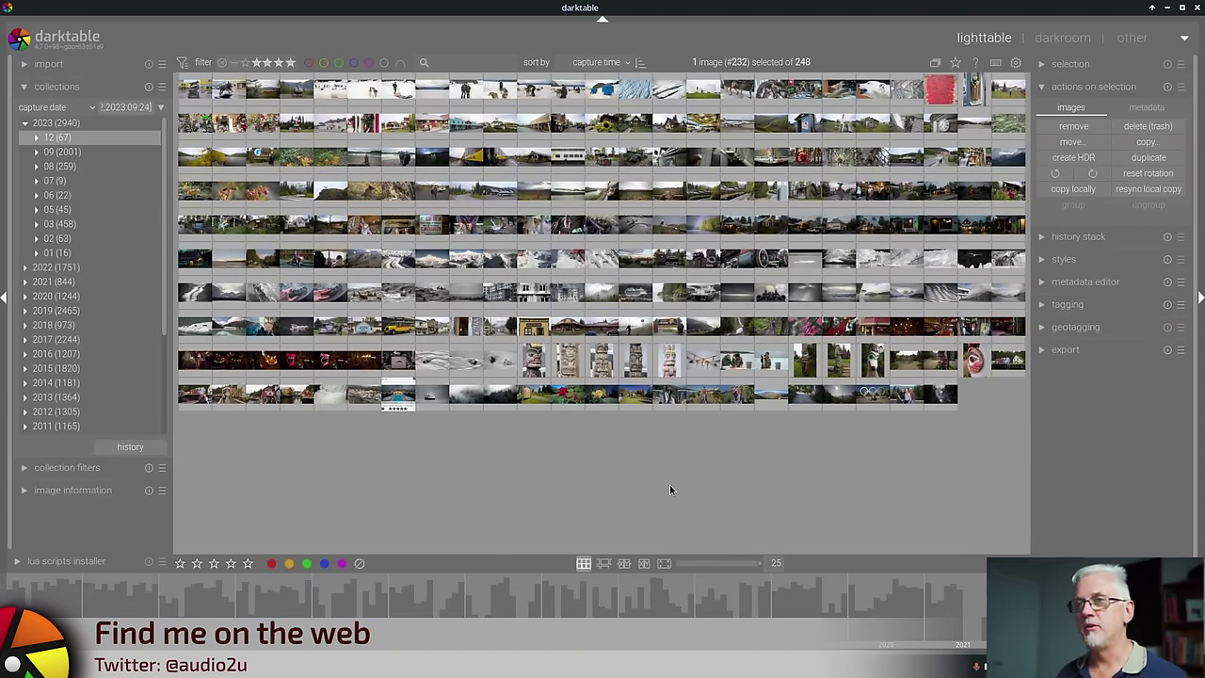
Open the preferences and view the storage settings page.
left_click(1016, 63)
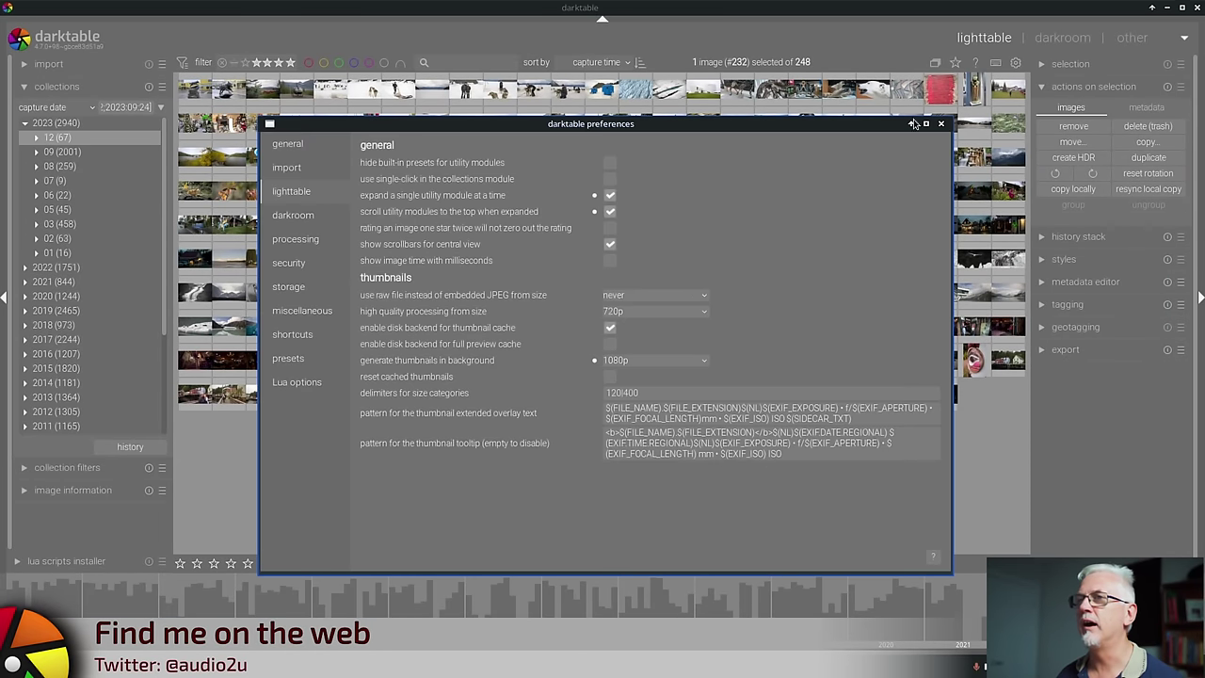
left_click(299, 288)
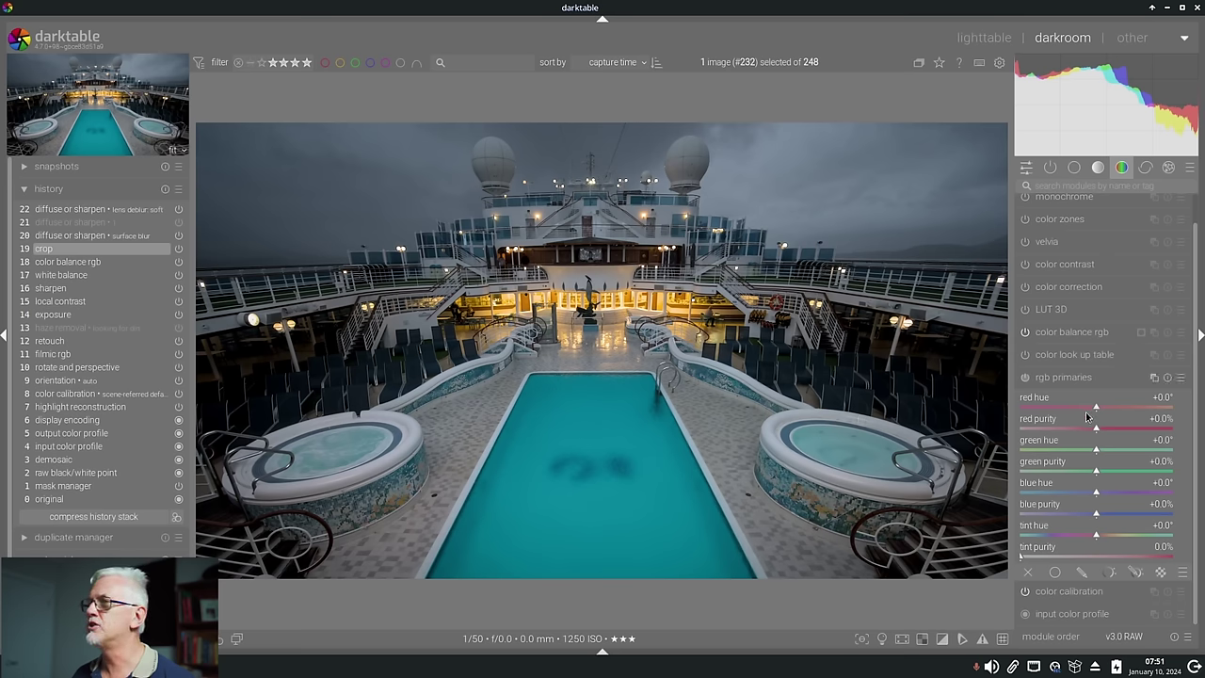
In rgb primaries, raise red purity, shift red hue, and boost blue purity and hue.
left_click_drag(1107, 423, 1124, 432)
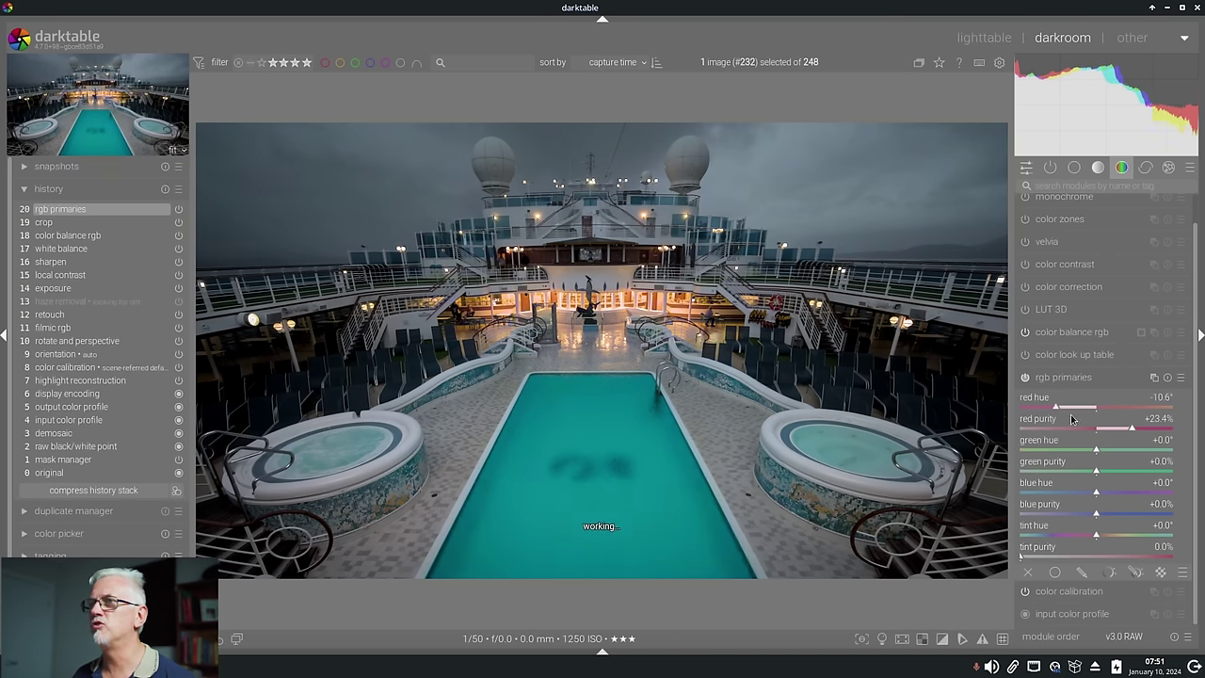
mouse_move(1070, 414)
left_mouse_down()
mouse_move(1150, 417)
mouse_move(1064, 422)
mouse_move(1089, 421)
left_mouse_up()
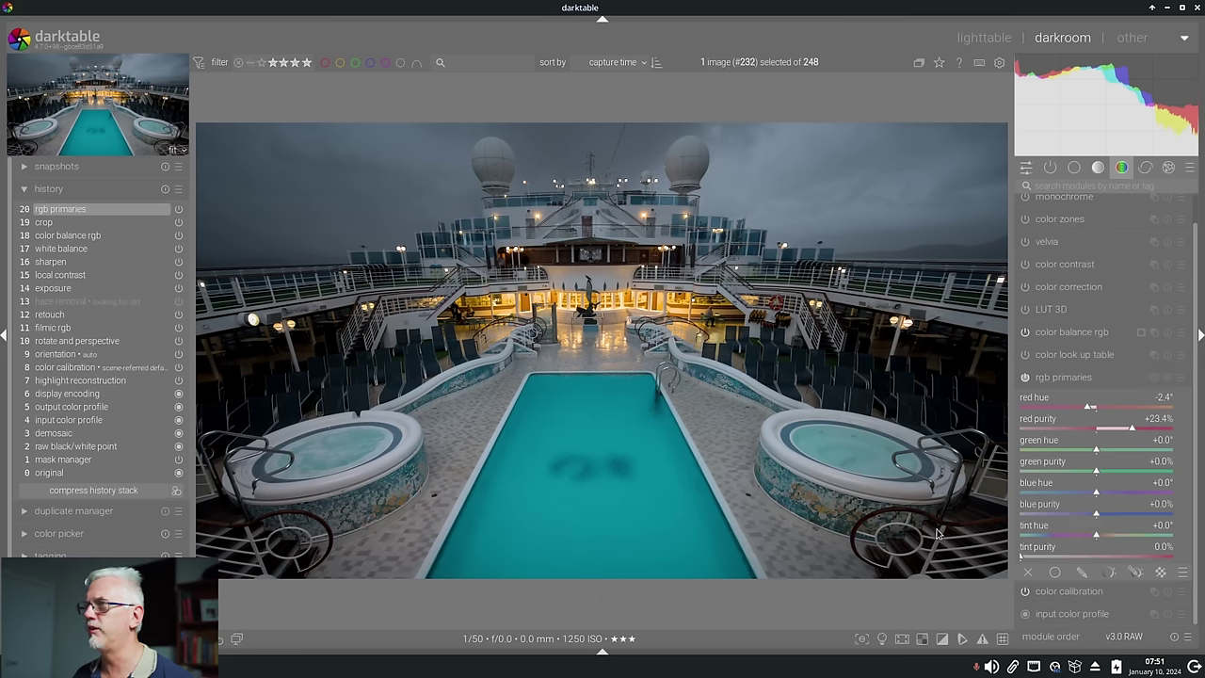
left_click_drag(1129, 515, 1101, 516)
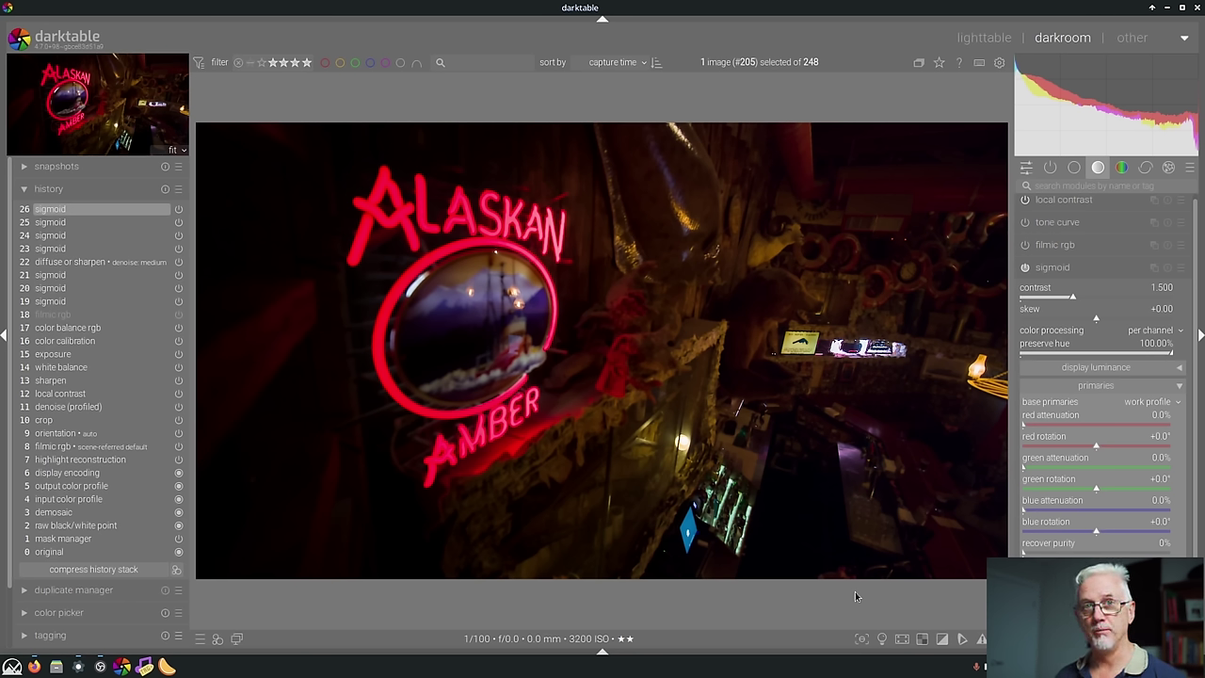
Bring Firefox with the pixls.us sigmoid primaries thread to the front.
key("alt+Tab")
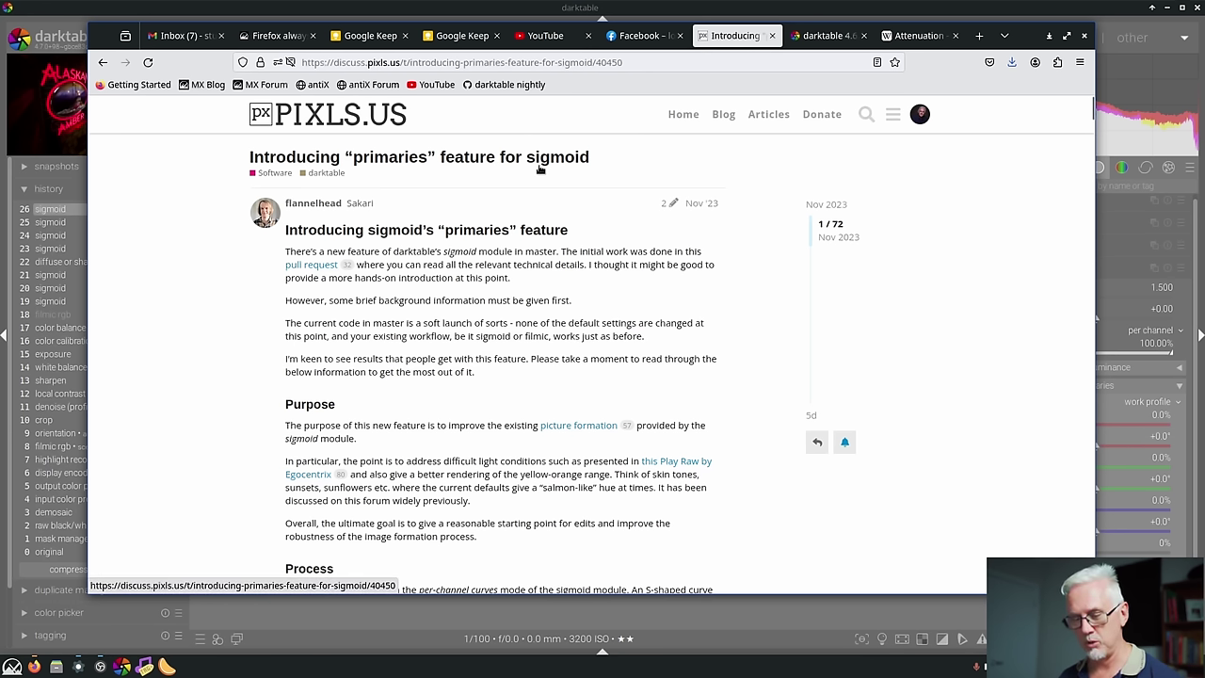
Go back from Firefox to darktable's darkroom showing the neon sign photo.
key("alt+Tab")
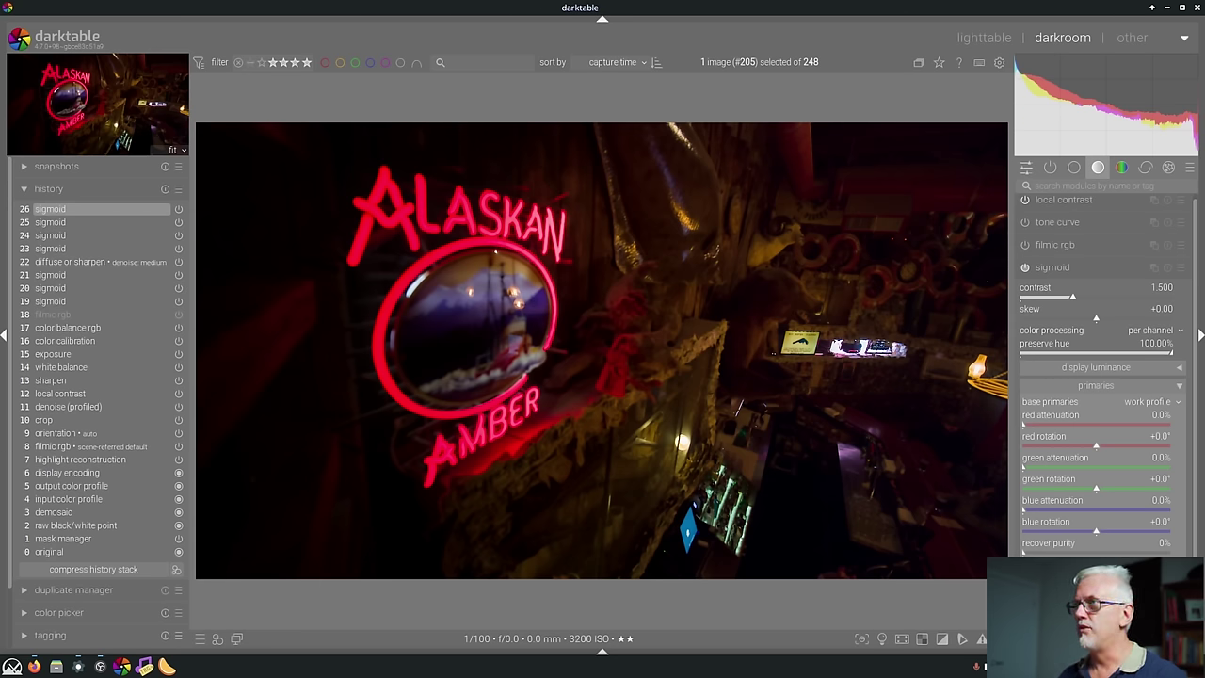
Collapse and re-expand the sigmoid primaries section.
left_click(1178, 387)
left_click(1178, 389)
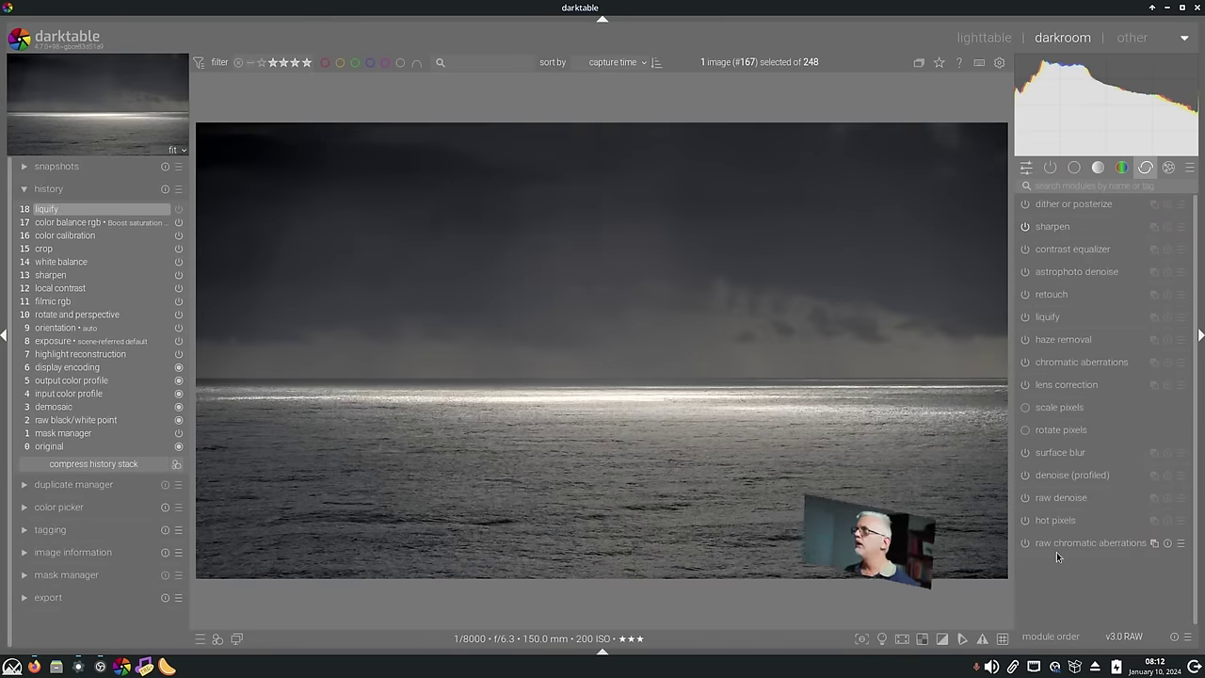
List only the active modules and review the crop module.
left_click(1050, 167)
left_click(1045, 363)
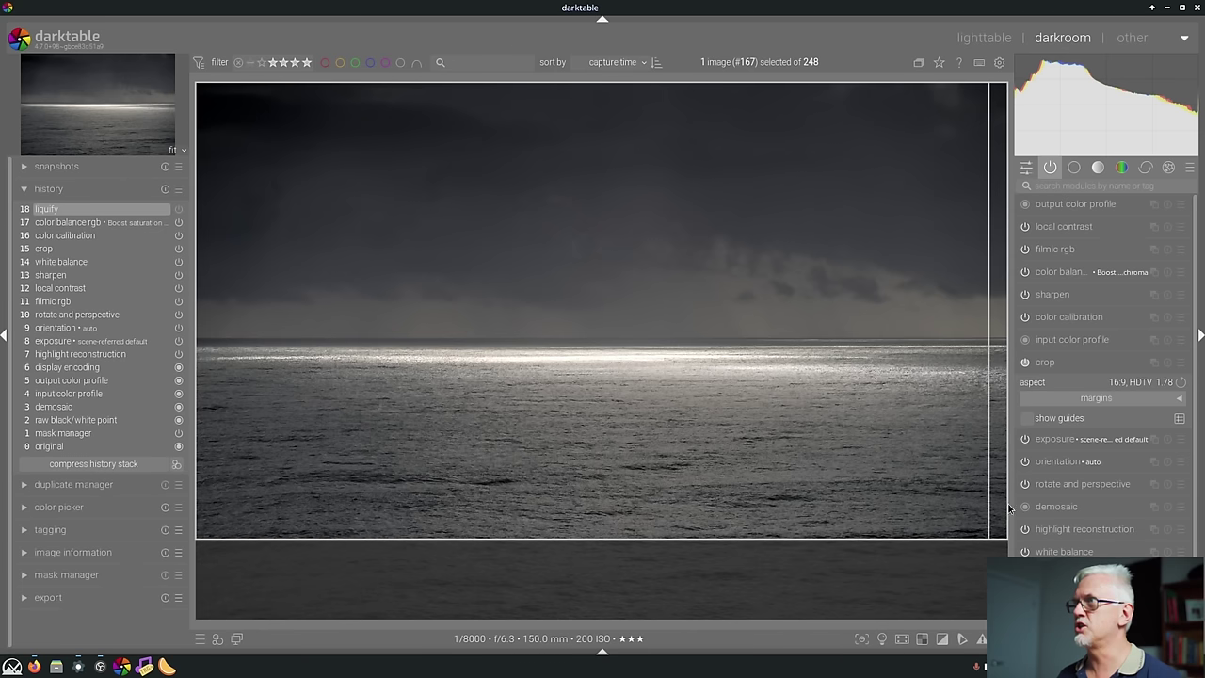
left_click(1083, 361)
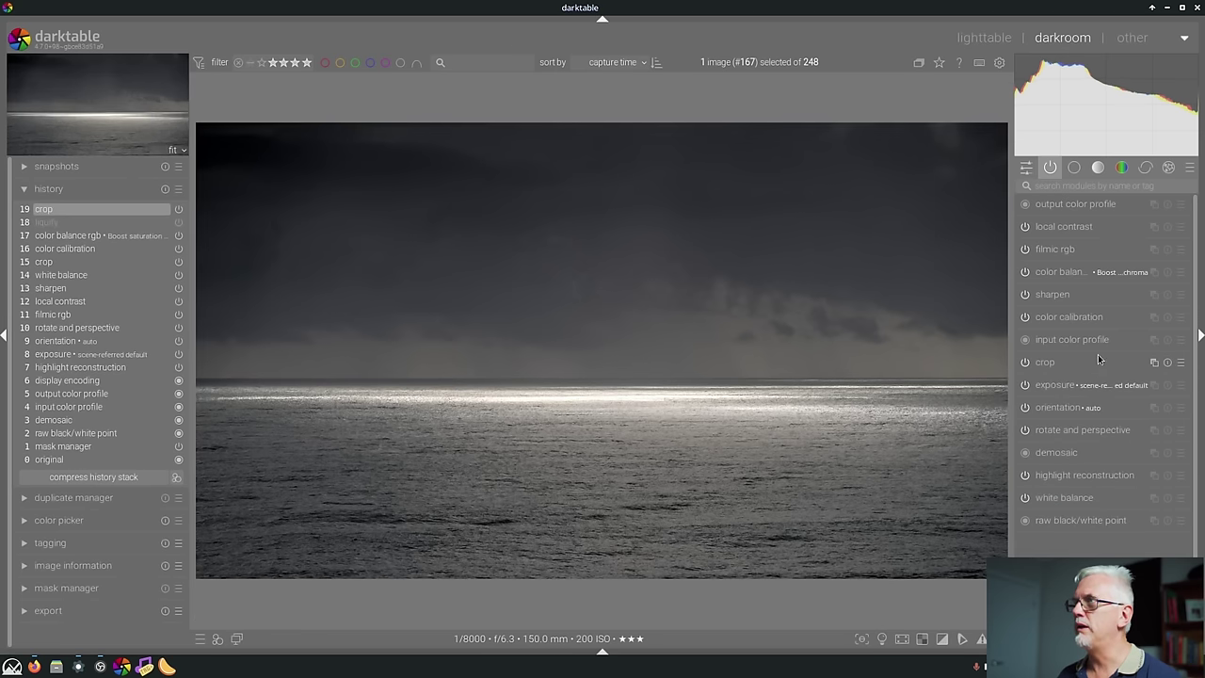
Add a liquify point warp on the sea near the bottom of the photo.
left_click(1144, 168)
left_click(1050, 316)
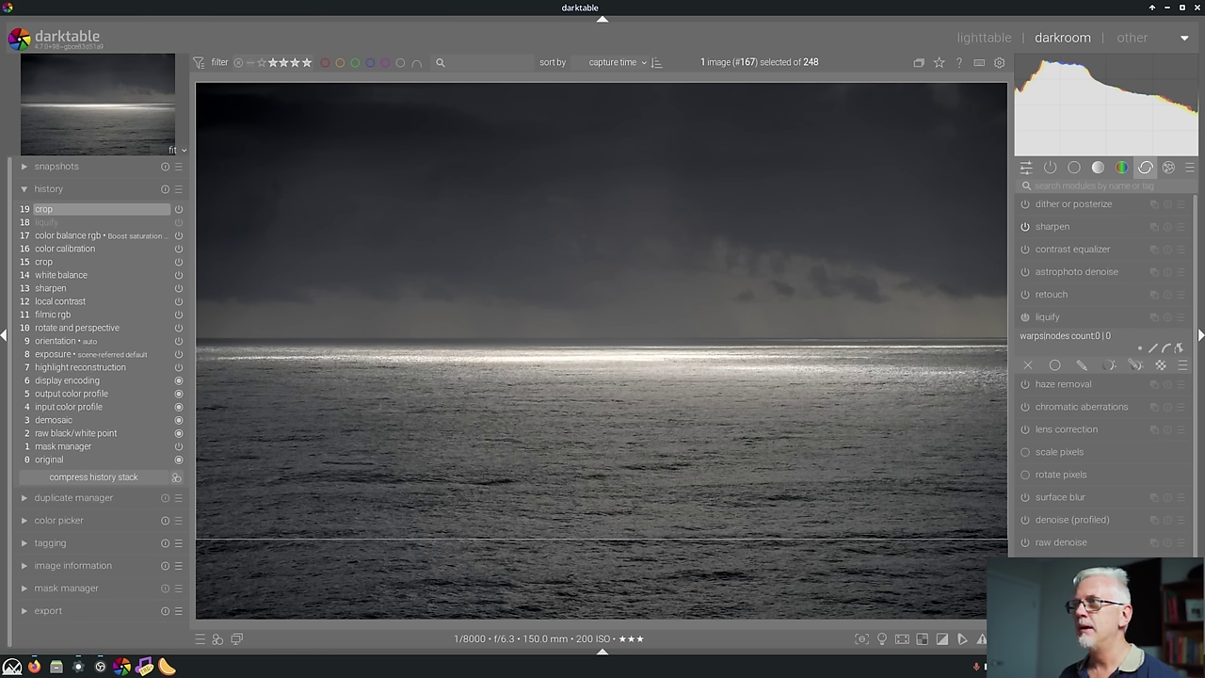
left_click(1140, 349)
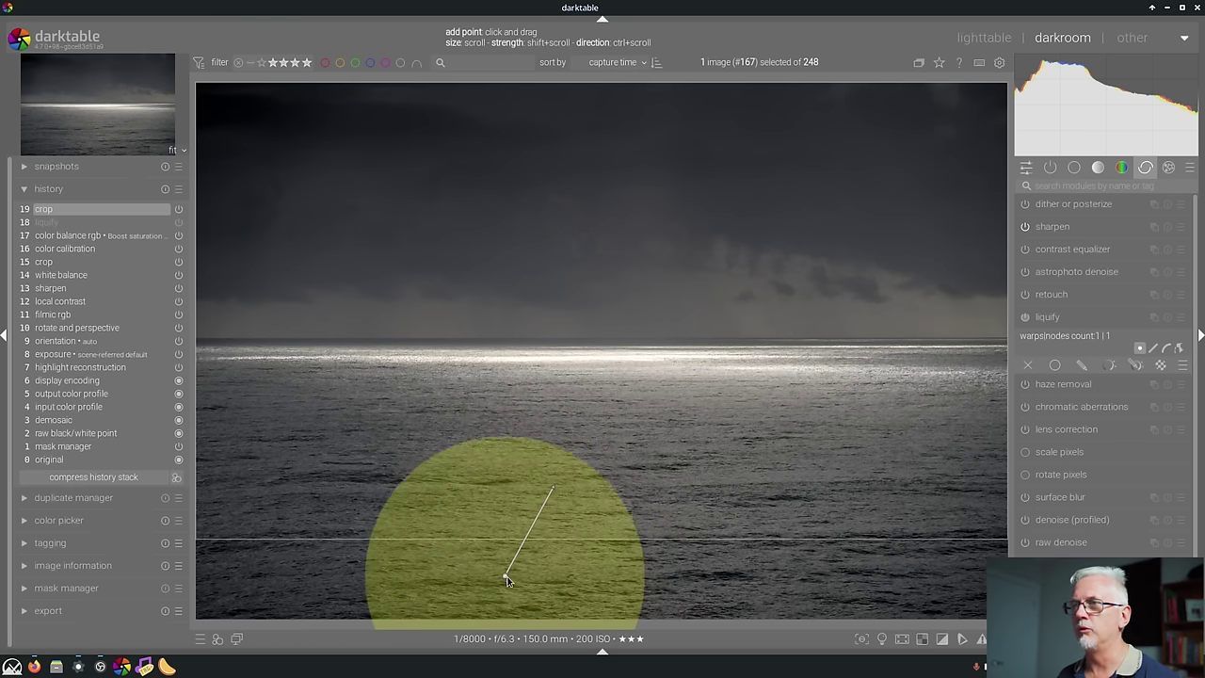
left_click_drag(538, 576, 638, 511)
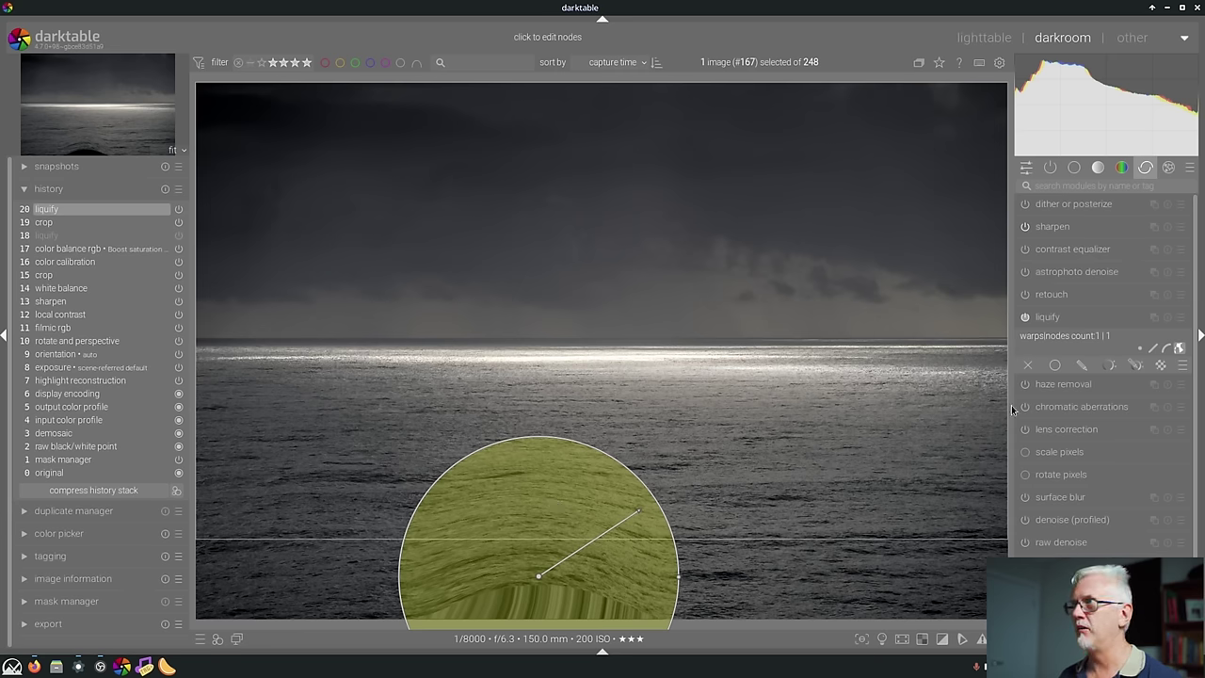
Heal the lower-right sea with a retouch circle cloned from higher up the water.
left_click(1062, 318)
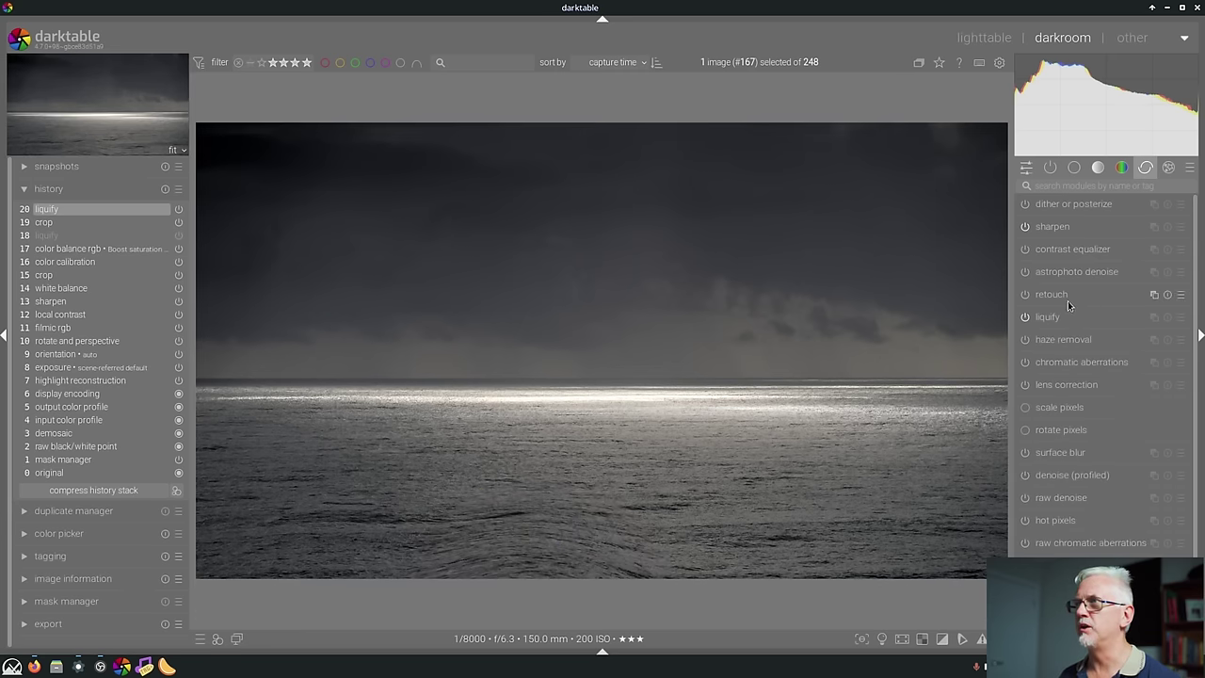
left_click(1067, 300)
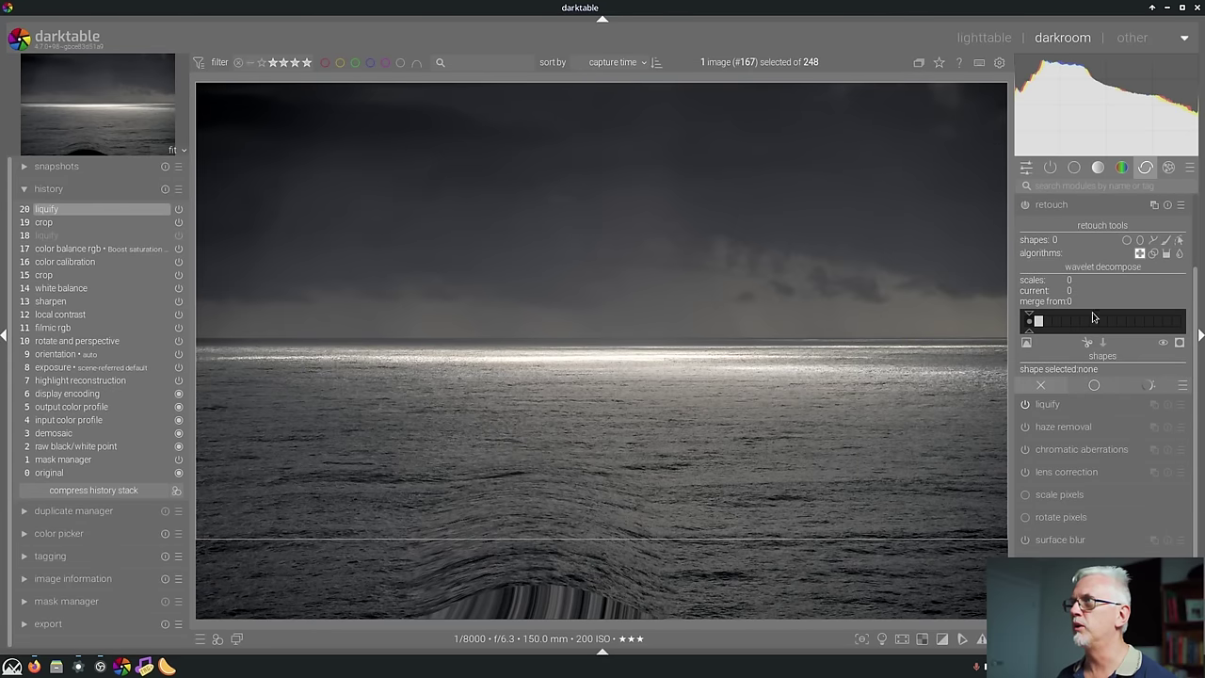
left_click(1126, 240)
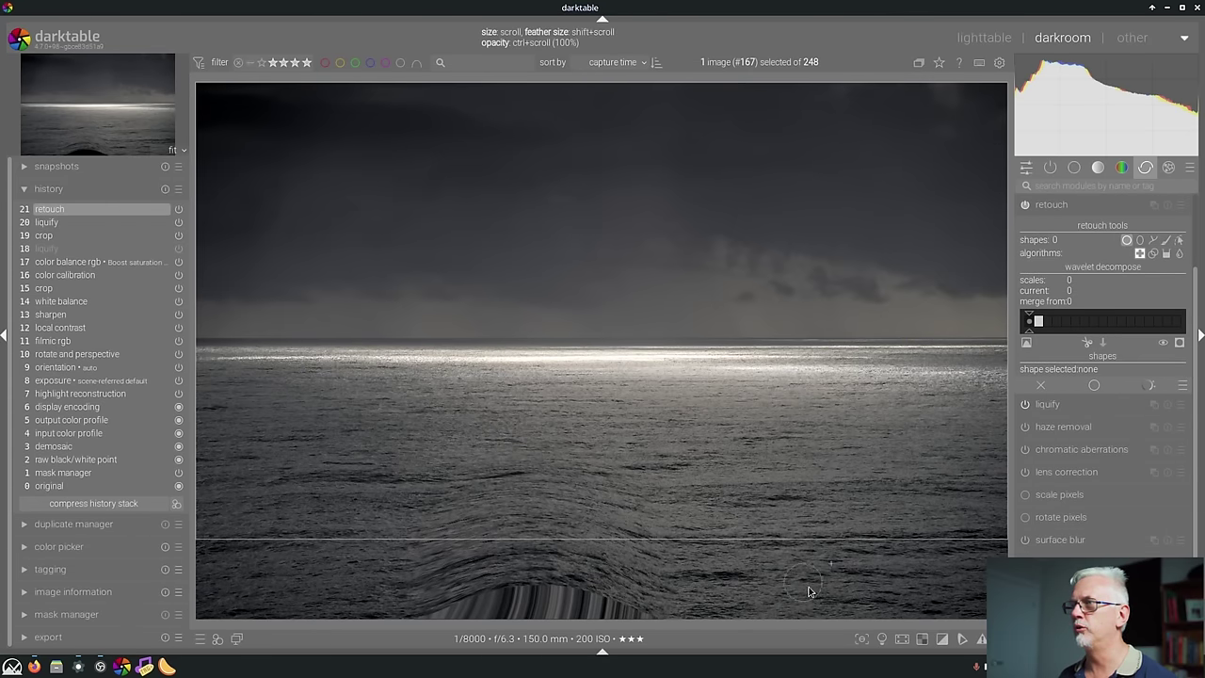
left_click(890, 578)
left_click_drag(894, 560, 778, 374)
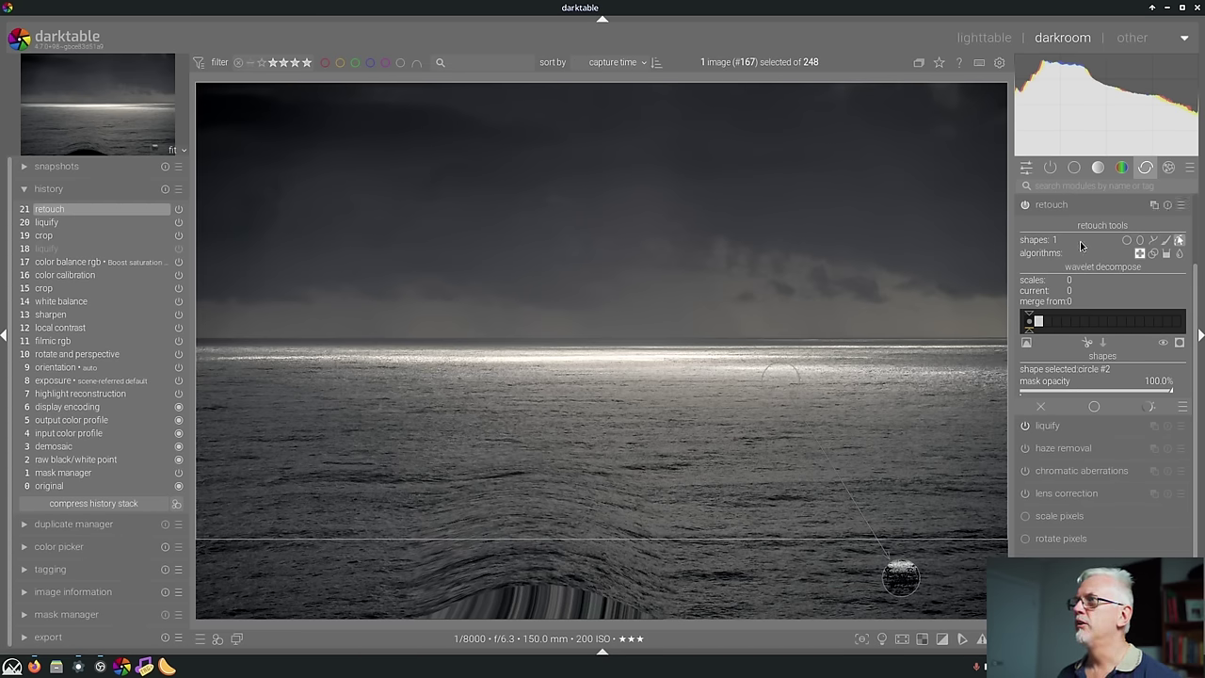
left_click(1078, 205)
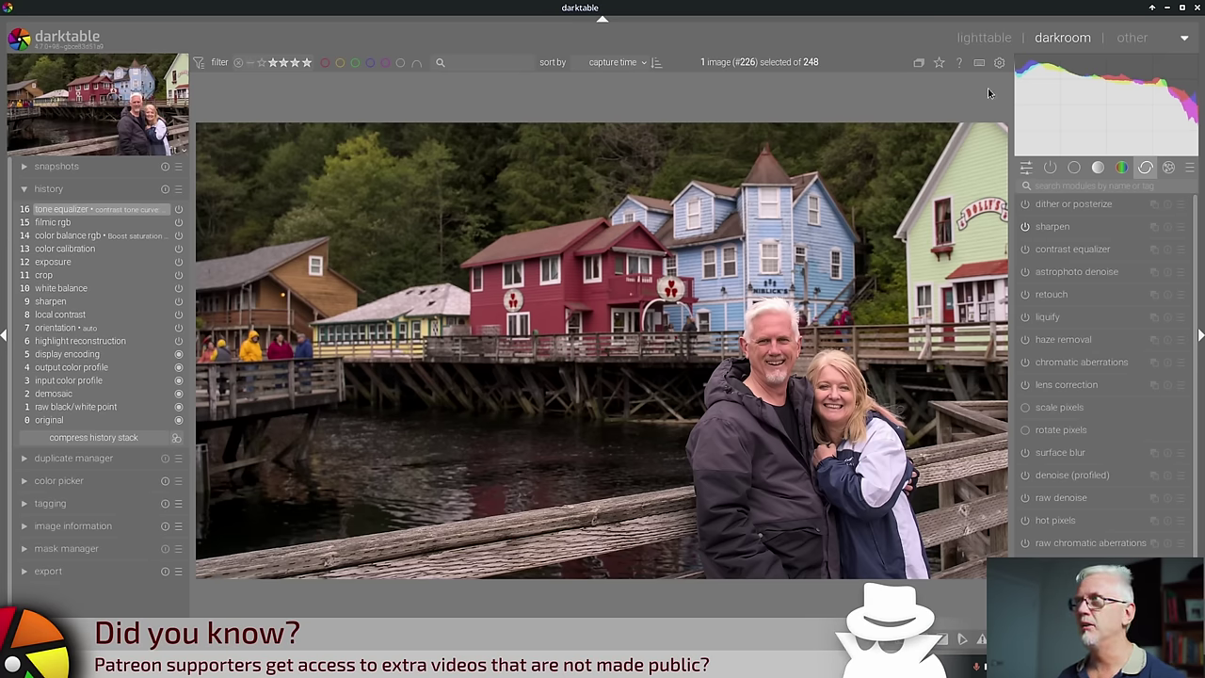
View the processing page in preferences, then close the dialog.
left_click(1000, 65)
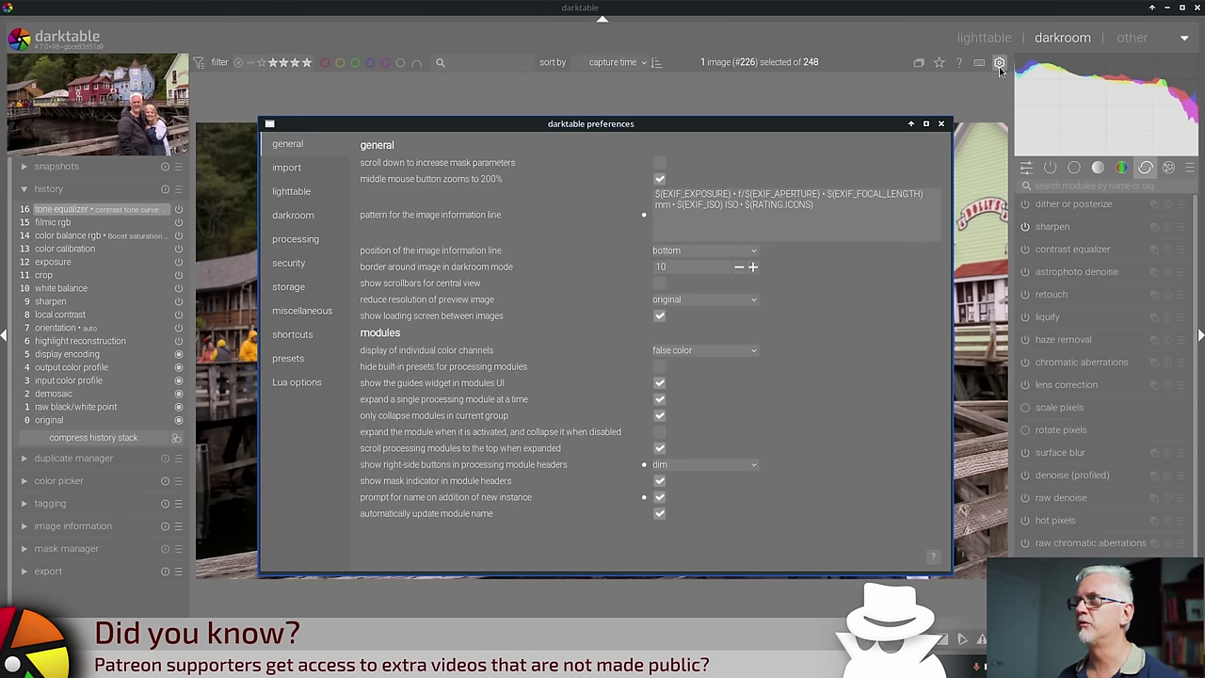
left_click(295, 240)
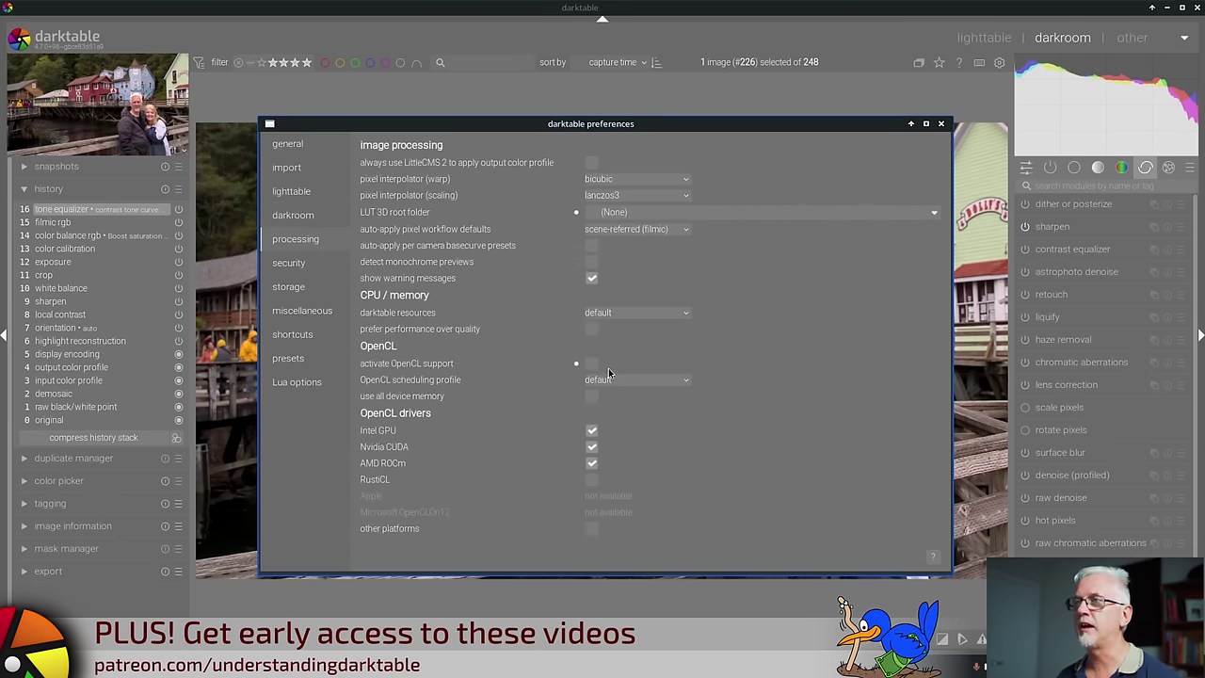
left_click(940, 124)
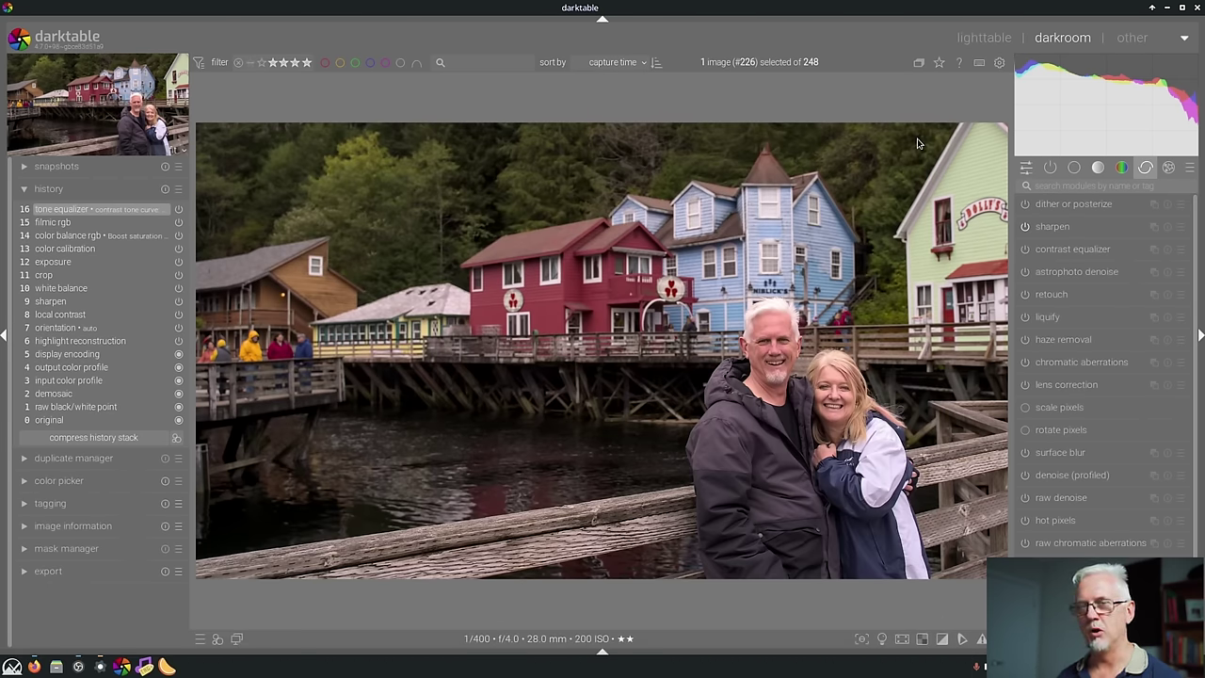
Apply the diffuse or sharpen 'lens deblur: soft' preset, inspecting the couple and buildings zoomed in.
scroll(581, 398, "up", 3)
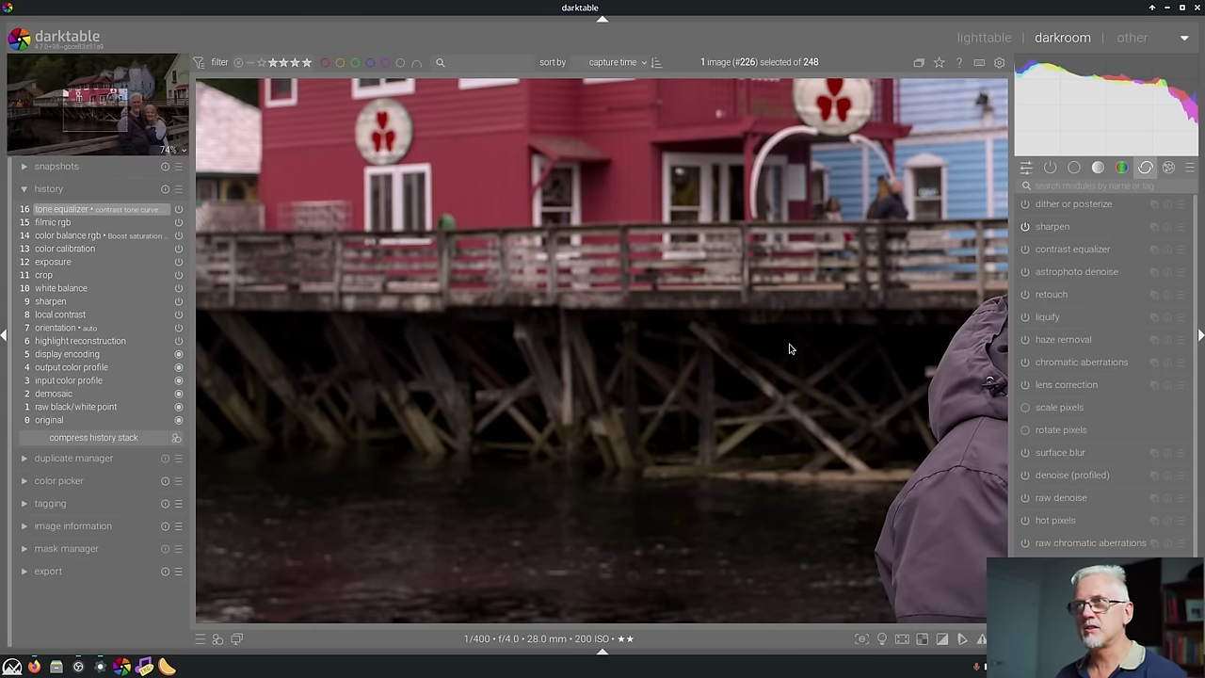
left_click_drag(869, 349, 578, 330)
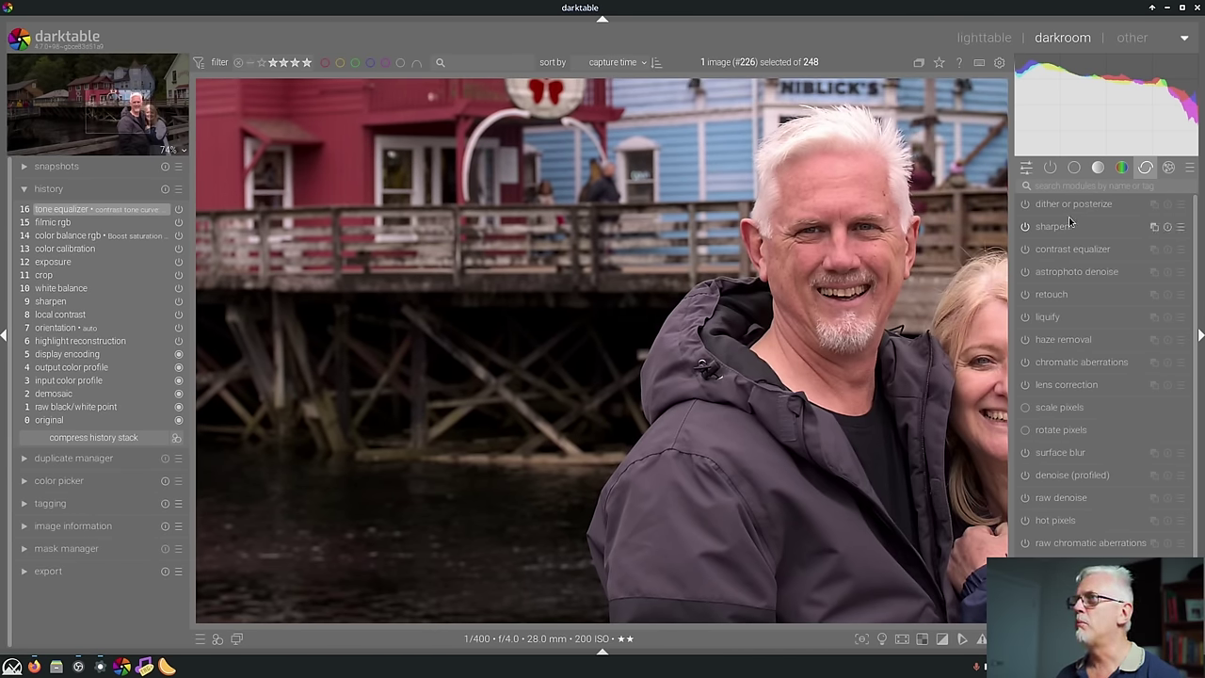
left_click(1154, 188)
type("dif")
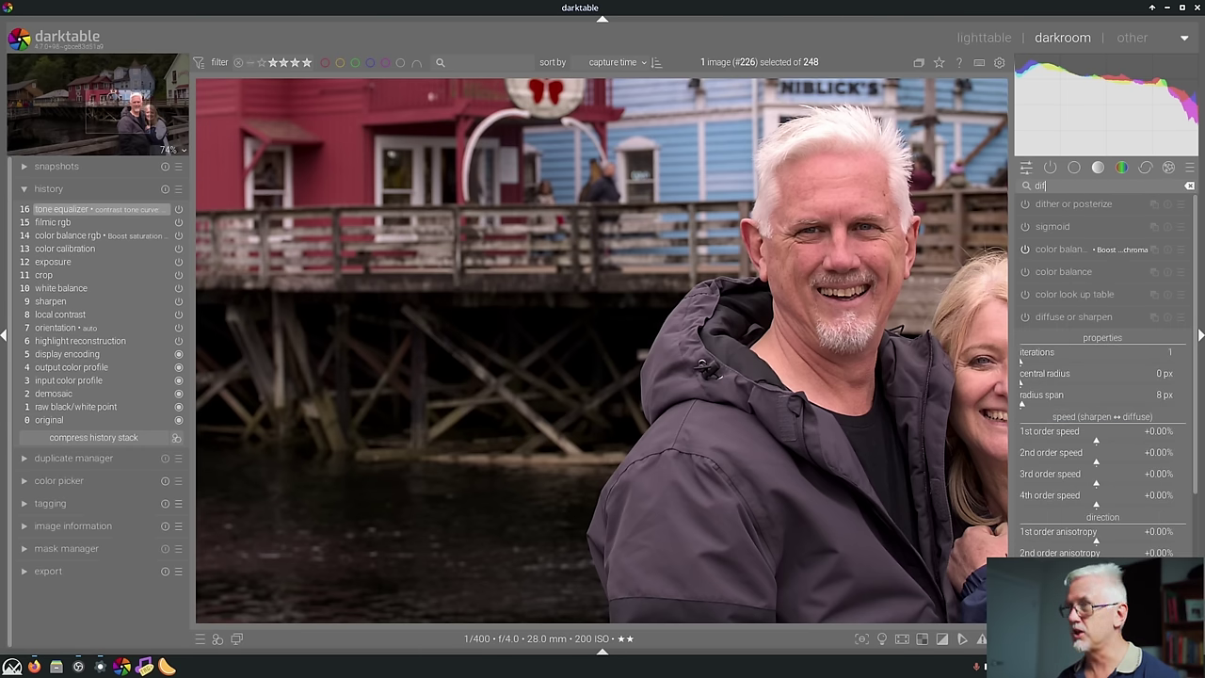
type("f")
left_click(1181, 205)
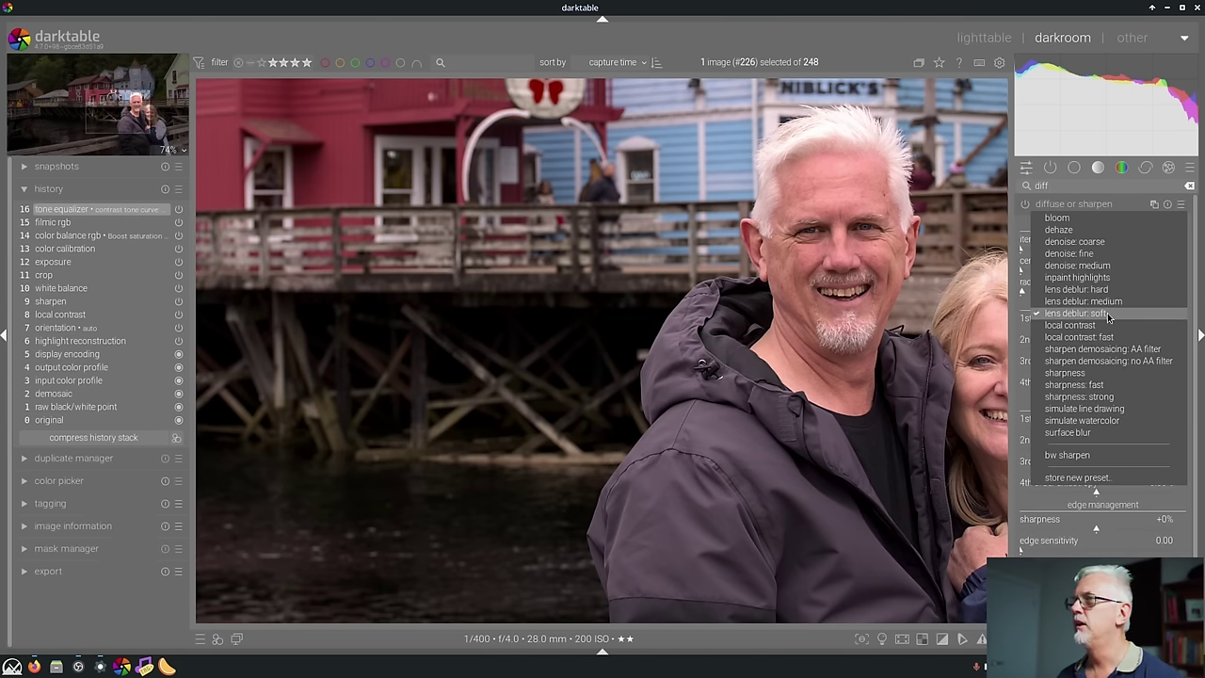
left_click(1076, 313)
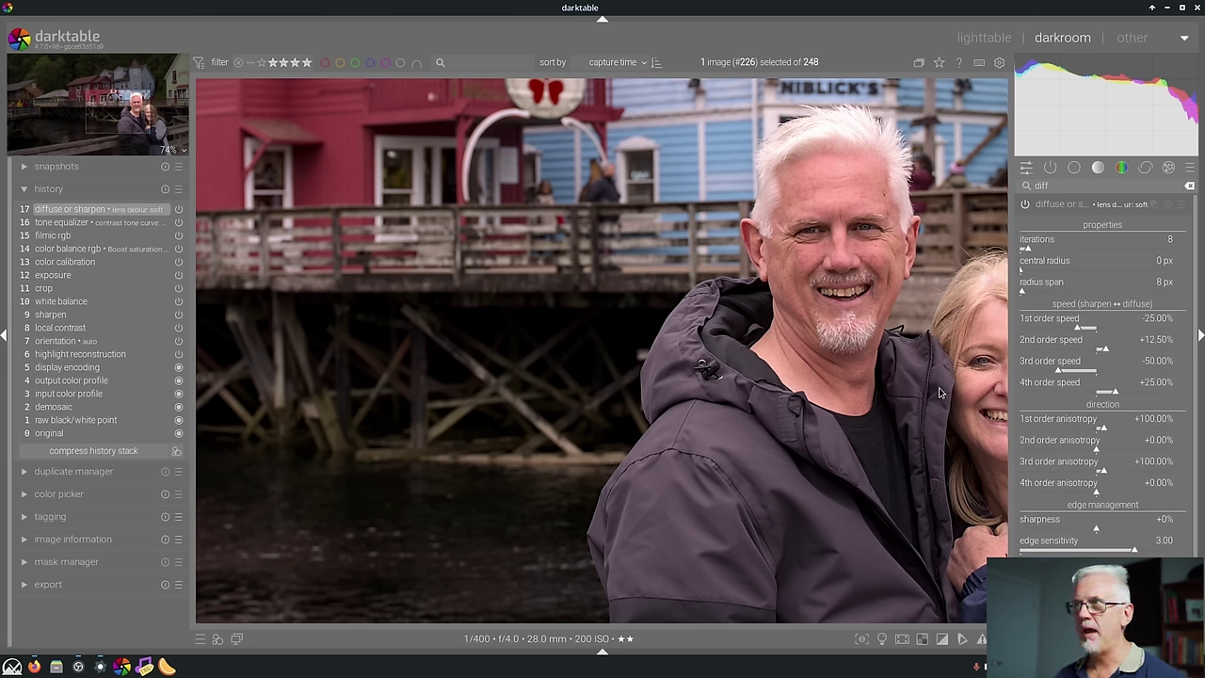
left_click_drag(949, 395, 576, 435)
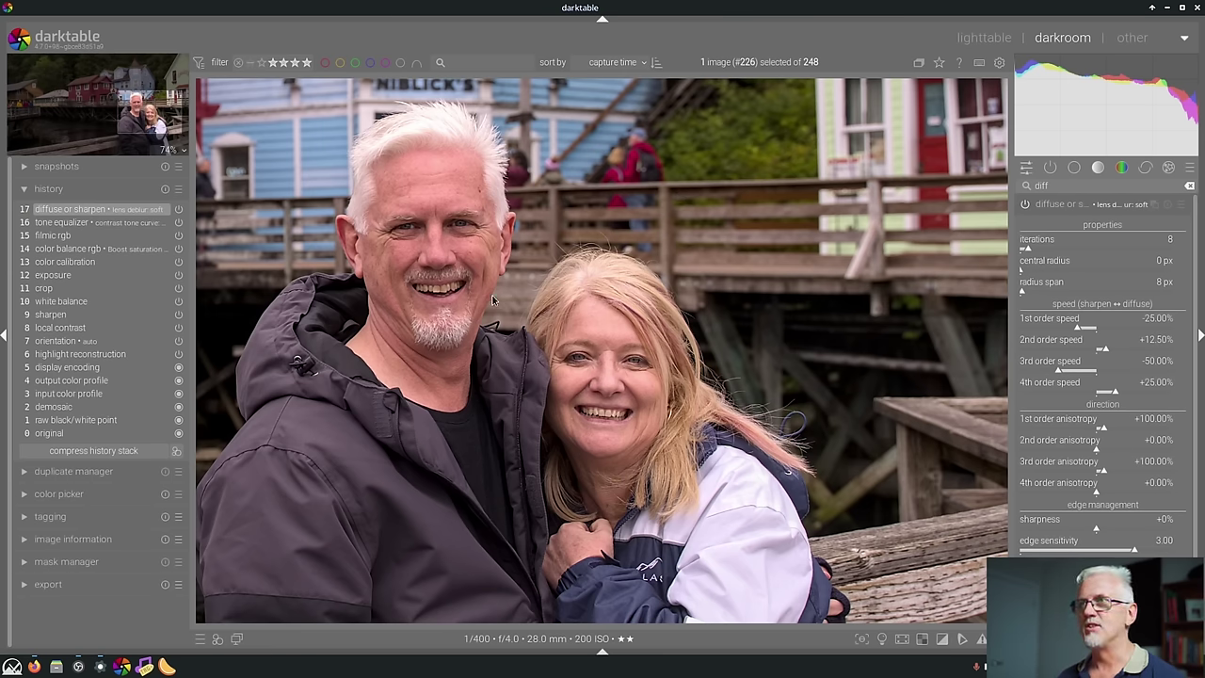
left_click_drag(505, 167, 781, 502)
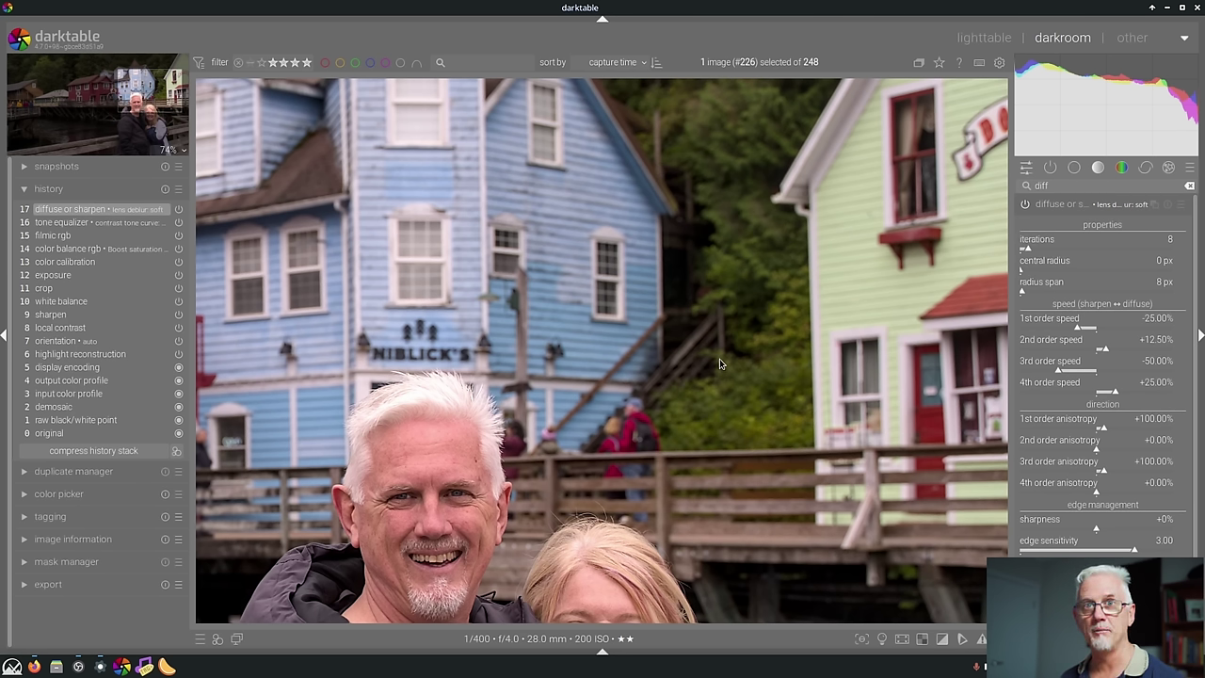
From the lighttable, add the Commercial work 2016 folder to the library, cancelling after 90 images.
key("l")
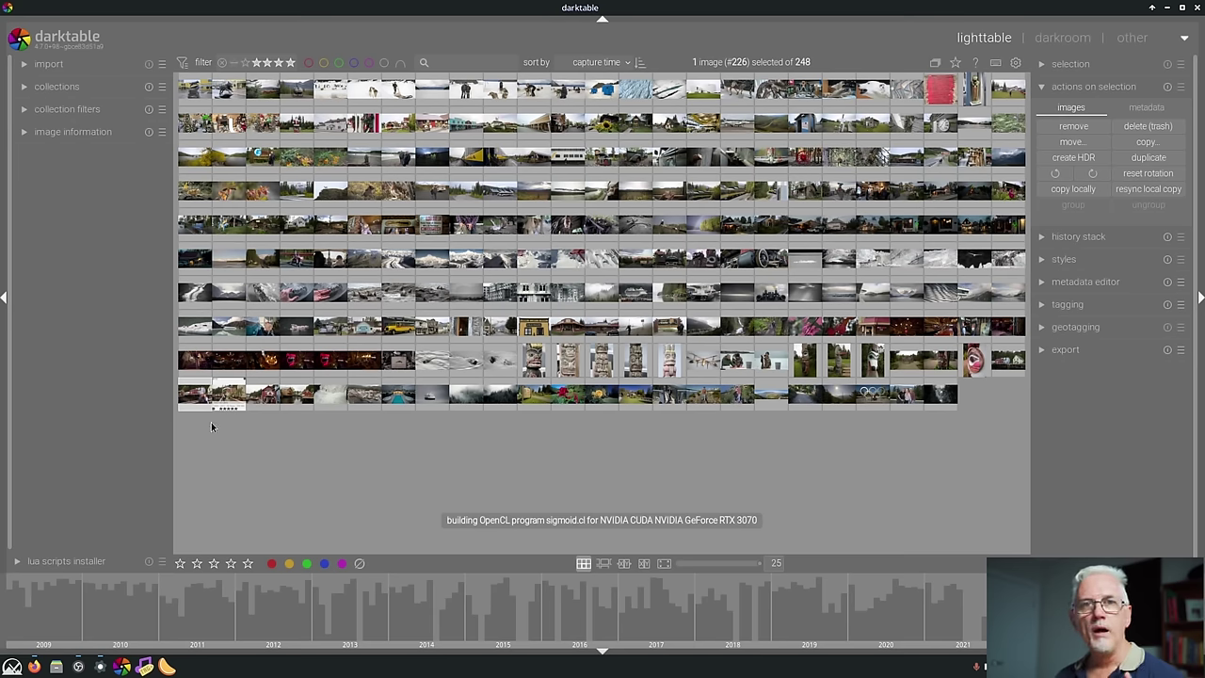
left_click(59, 69)
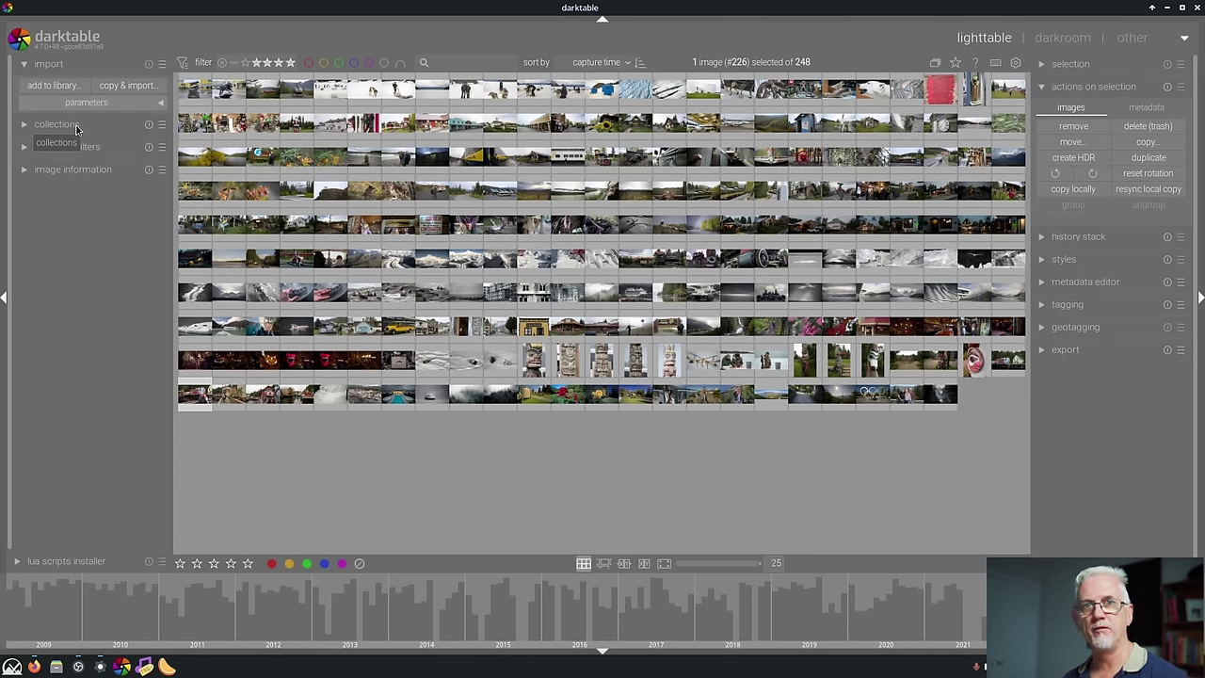
left_click(52, 86)
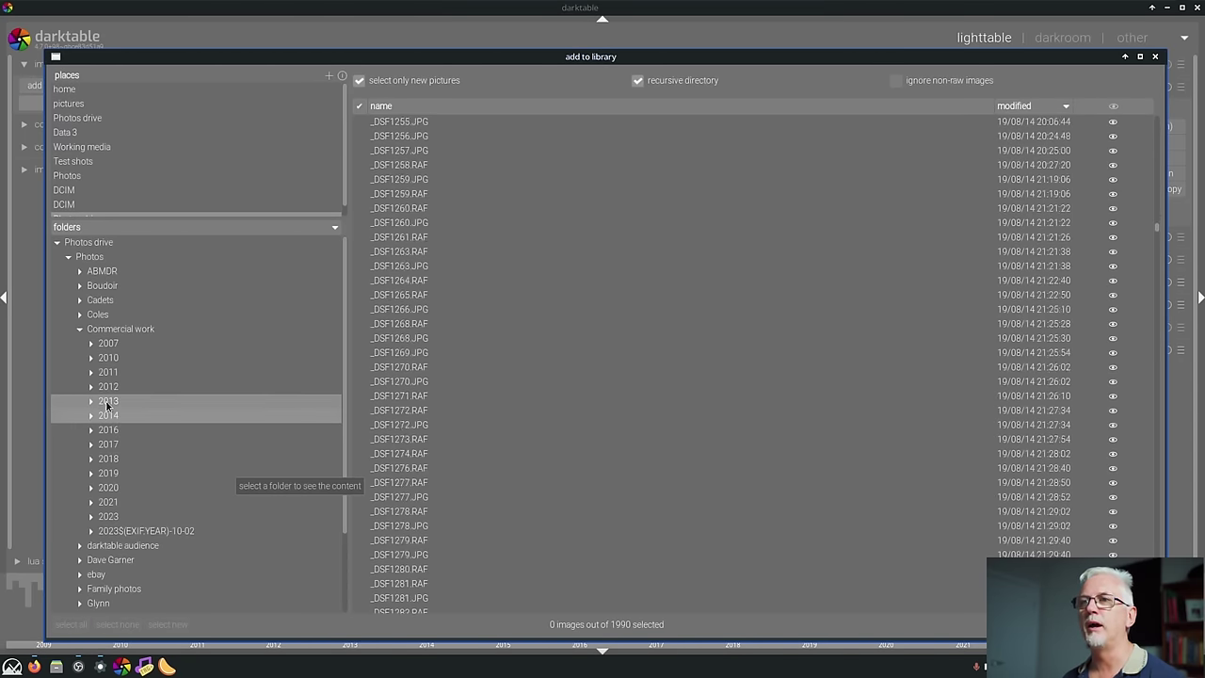
left_click(118, 401)
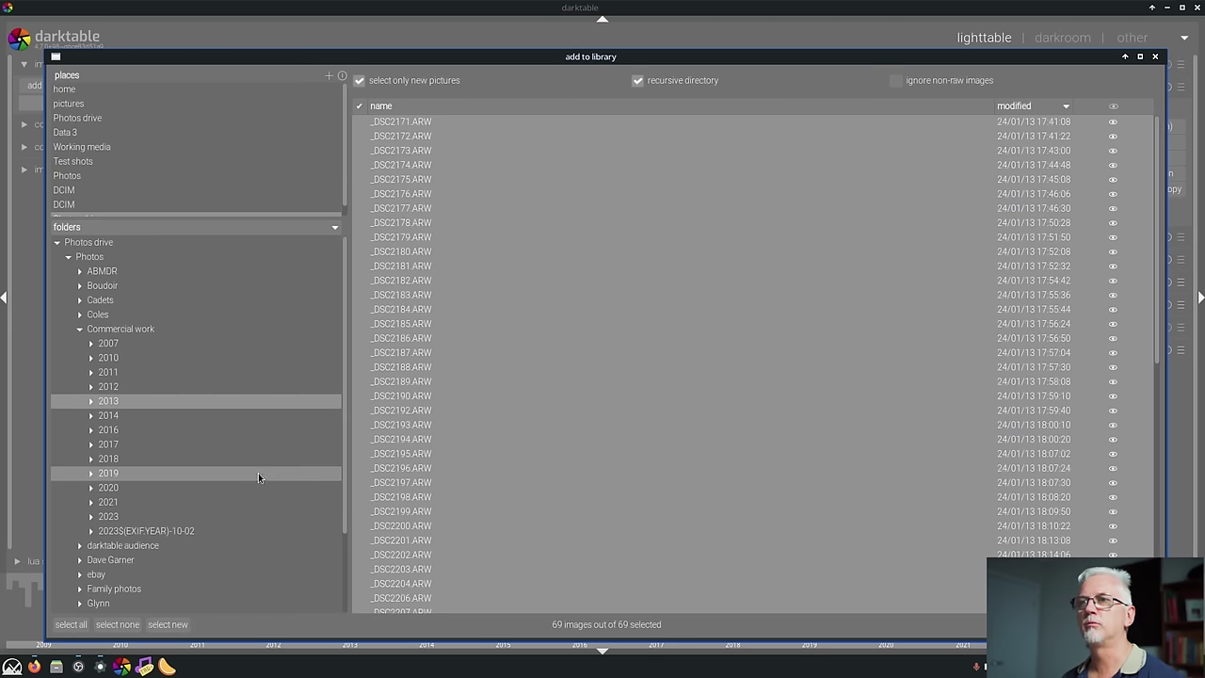
left_click(142, 433)
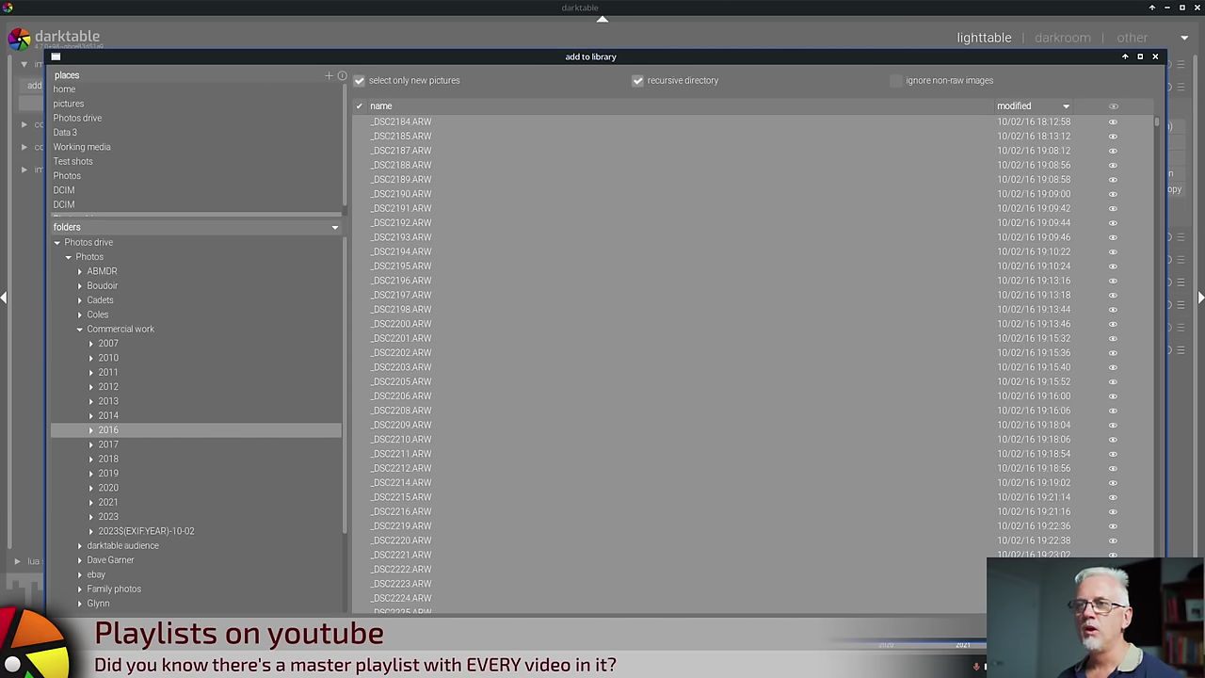
key("Return")
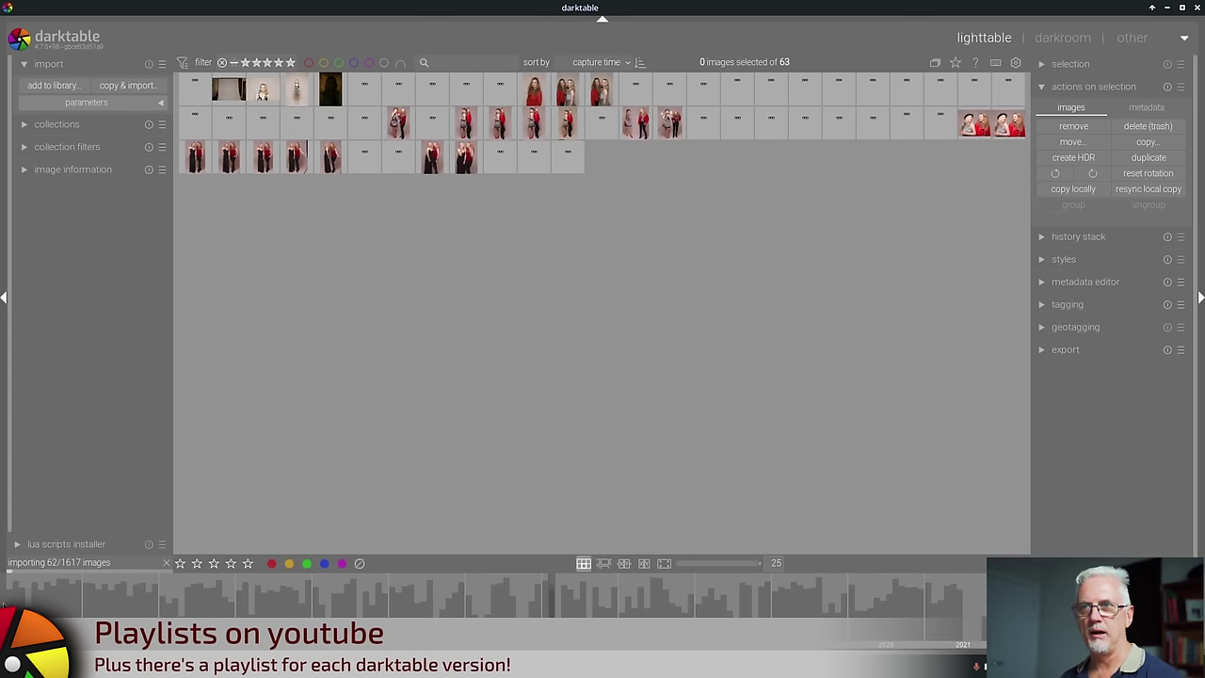
left_click(164, 564)
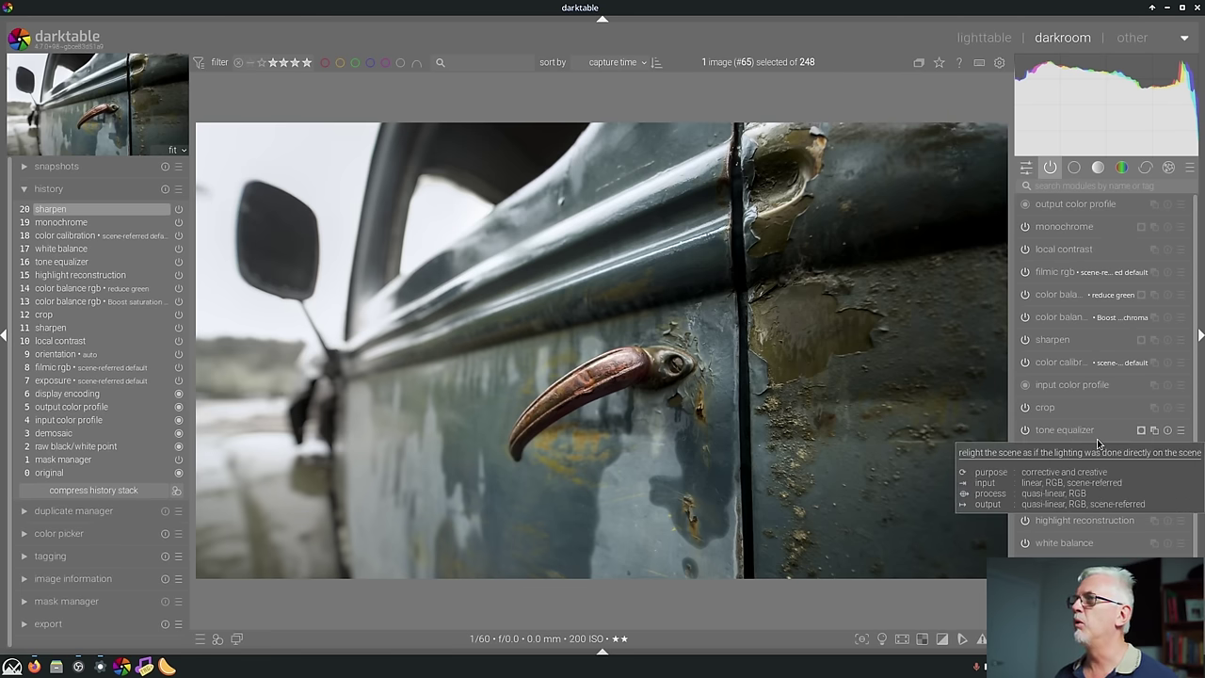
Make local contrast use the tone equalizer's raster mask, briefly previewing the mask overlay.
left_click(1075, 249)
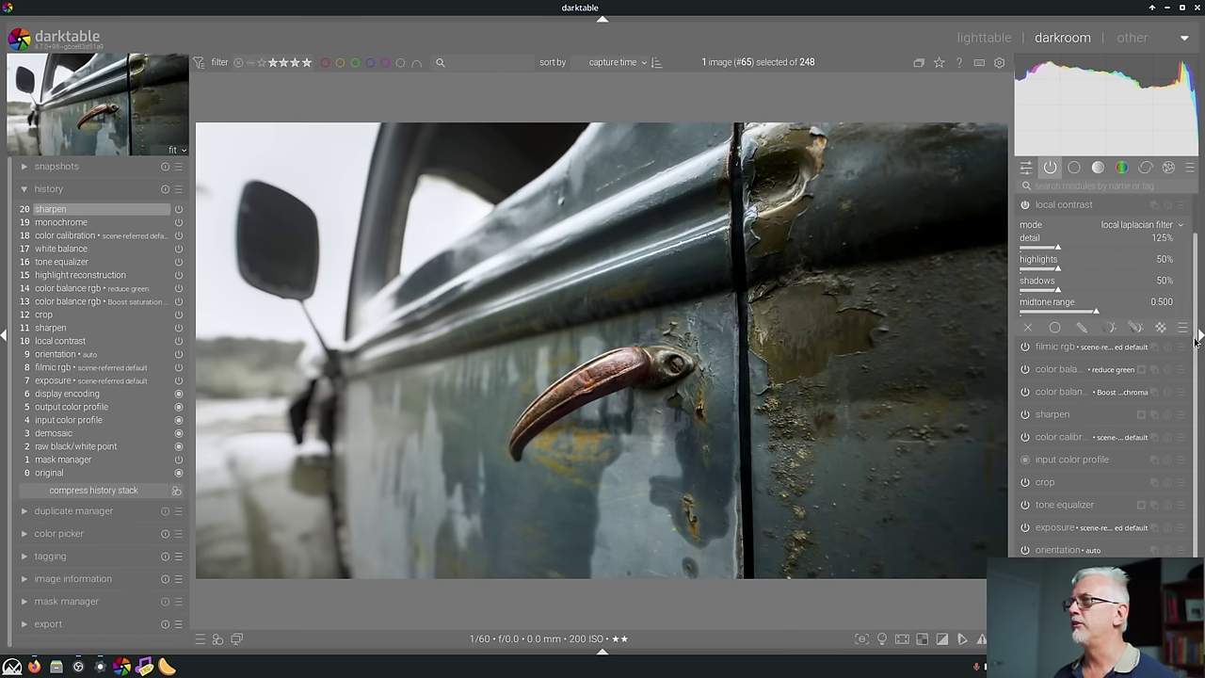
left_click(1164, 328)
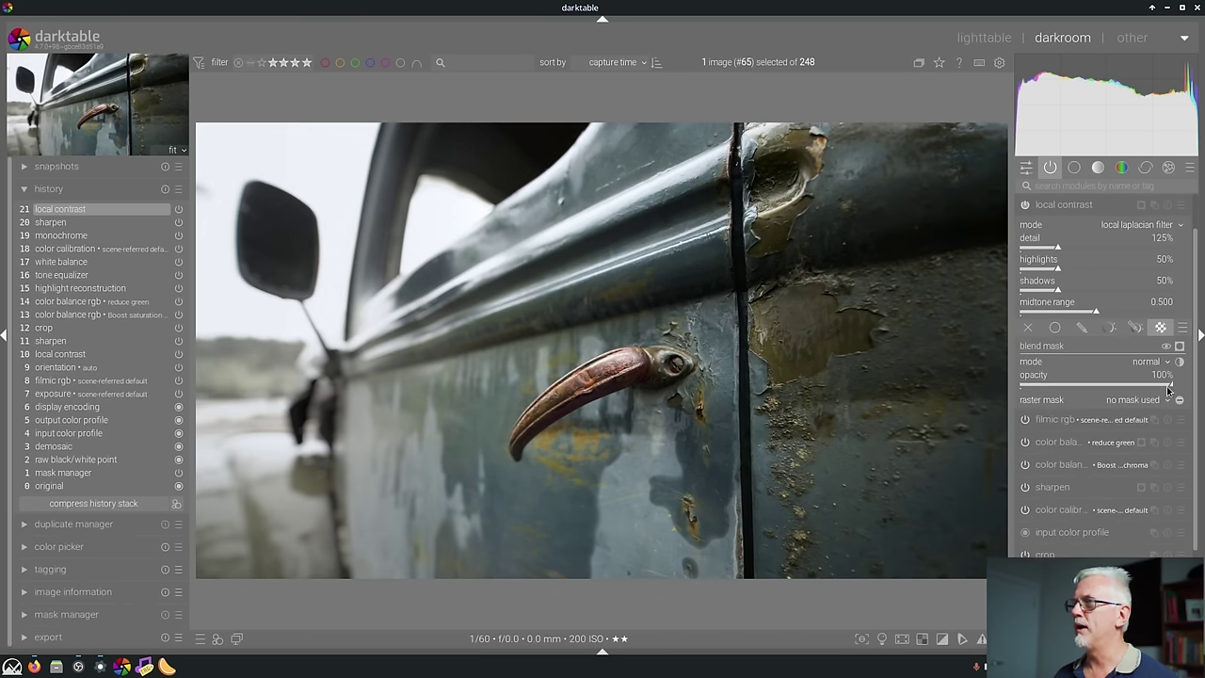
left_click(1156, 402)
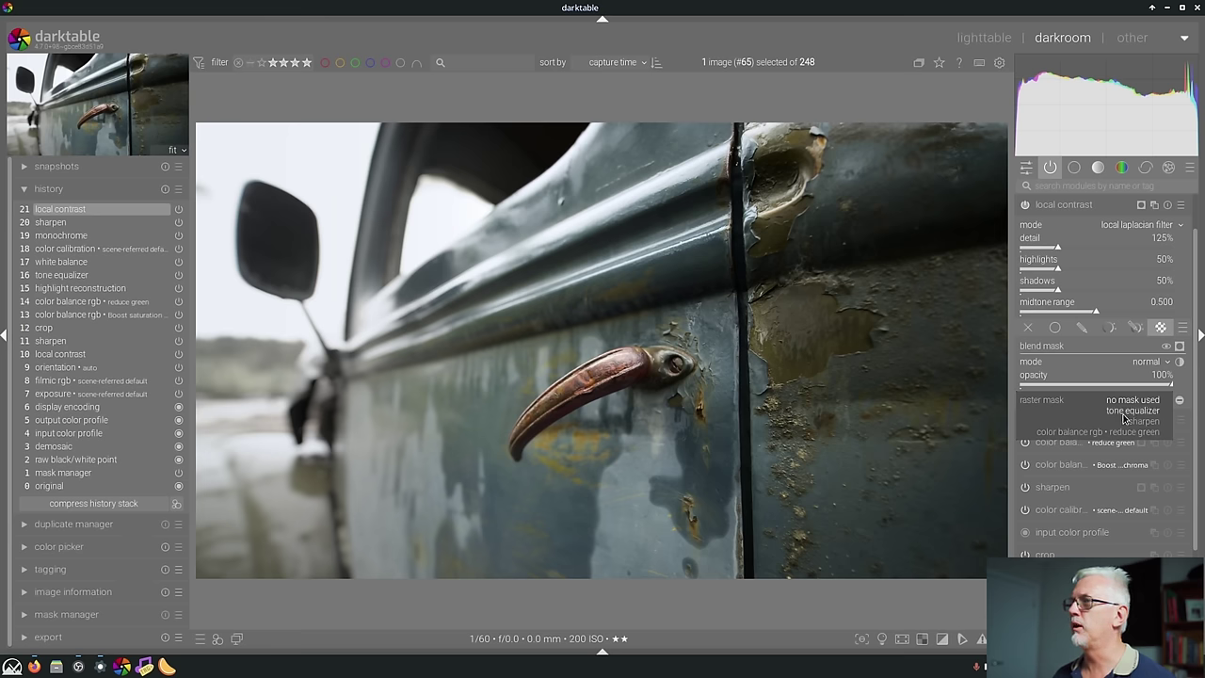
left_click(1124, 418)
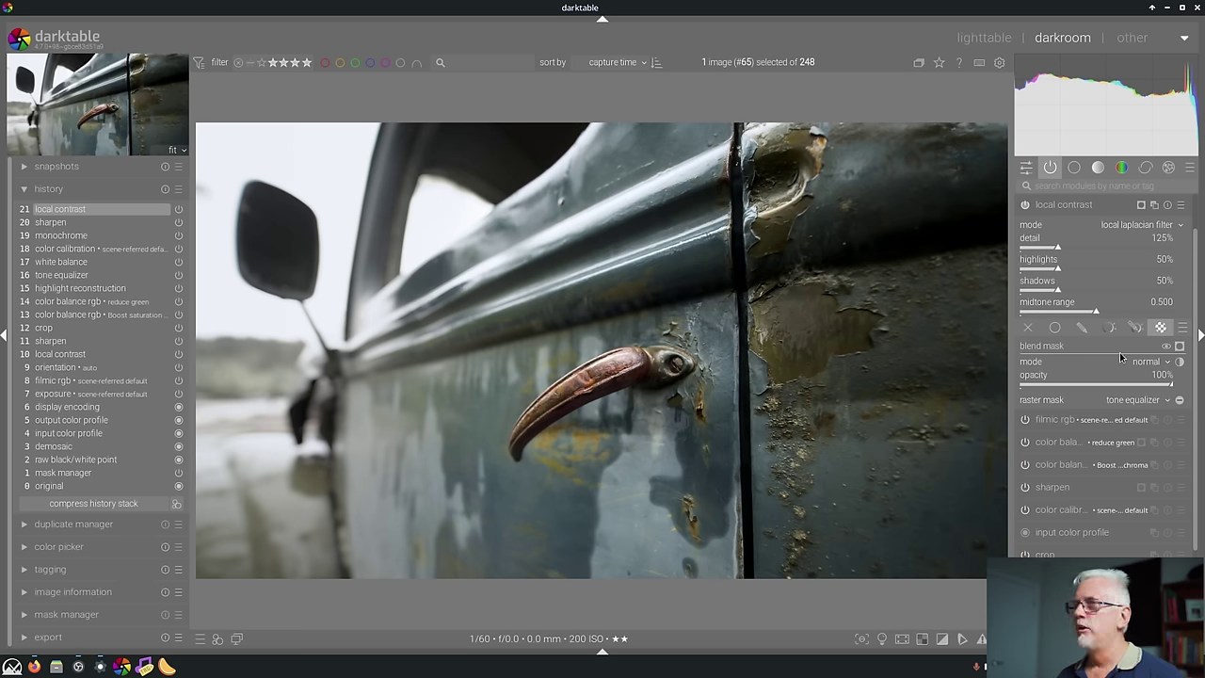
left_click(1179, 346)
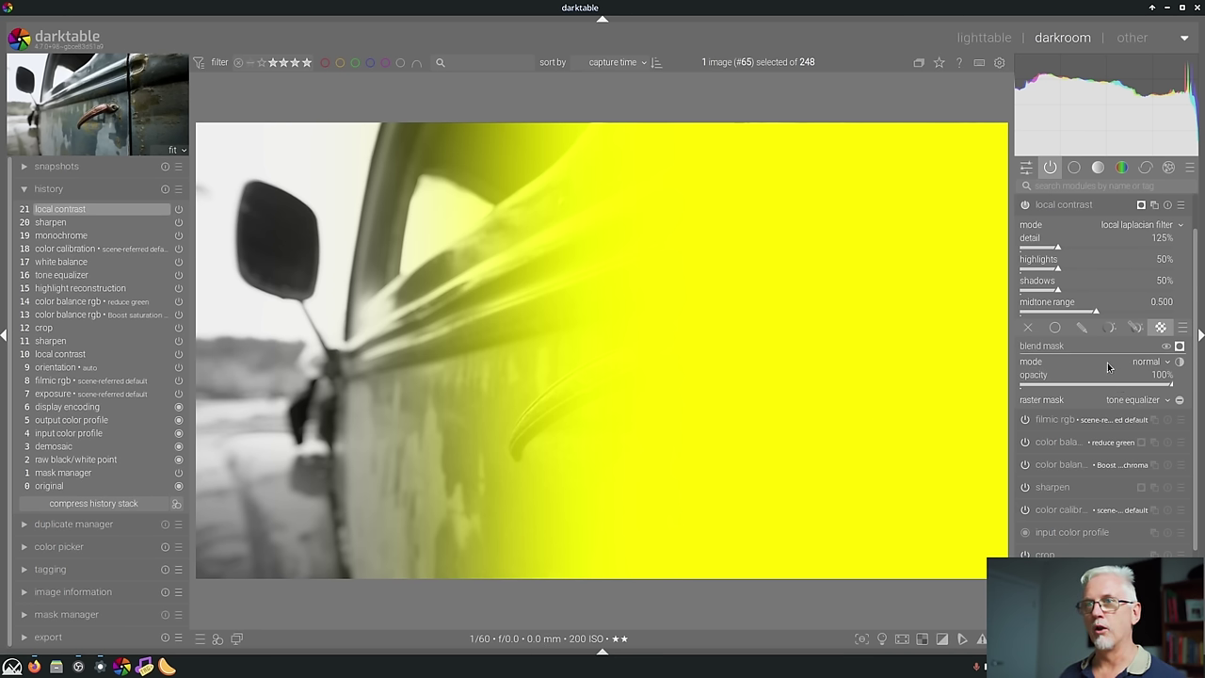
left_click(1179, 346)
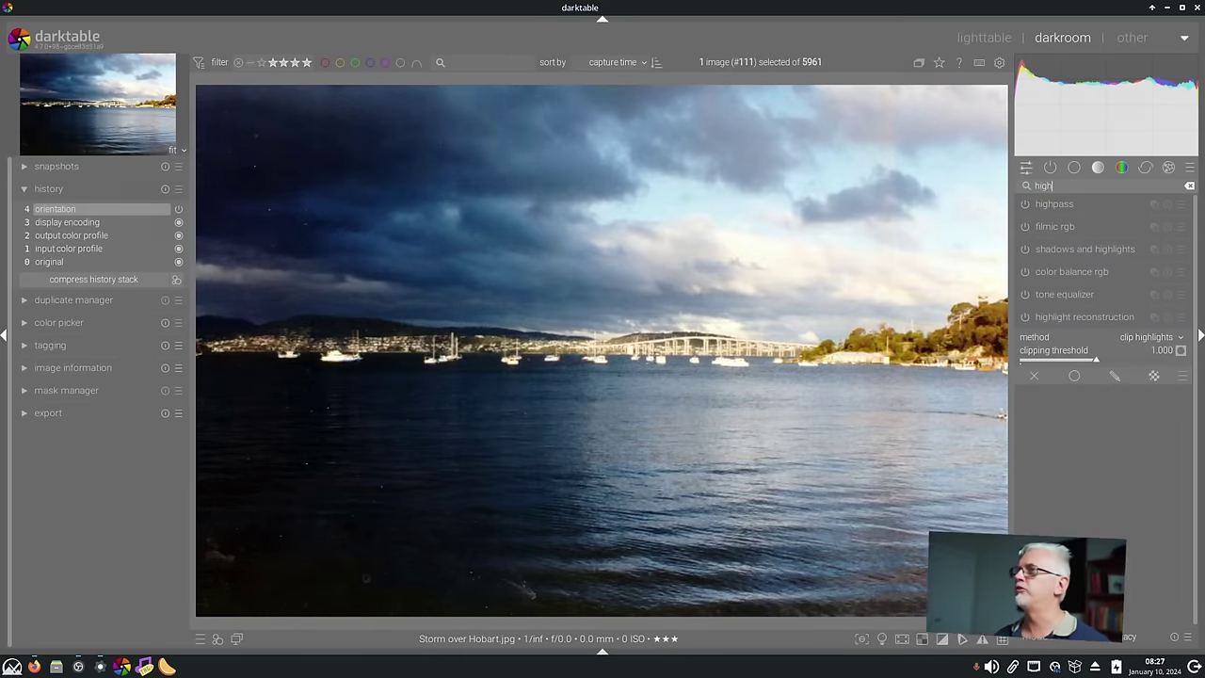
Enable highlight reconstruction and preview clipped highlights with the clipping threshold at 0.981.
left_click(1030, 317)
left_click(1025, 317)
left_click(1092, 317)
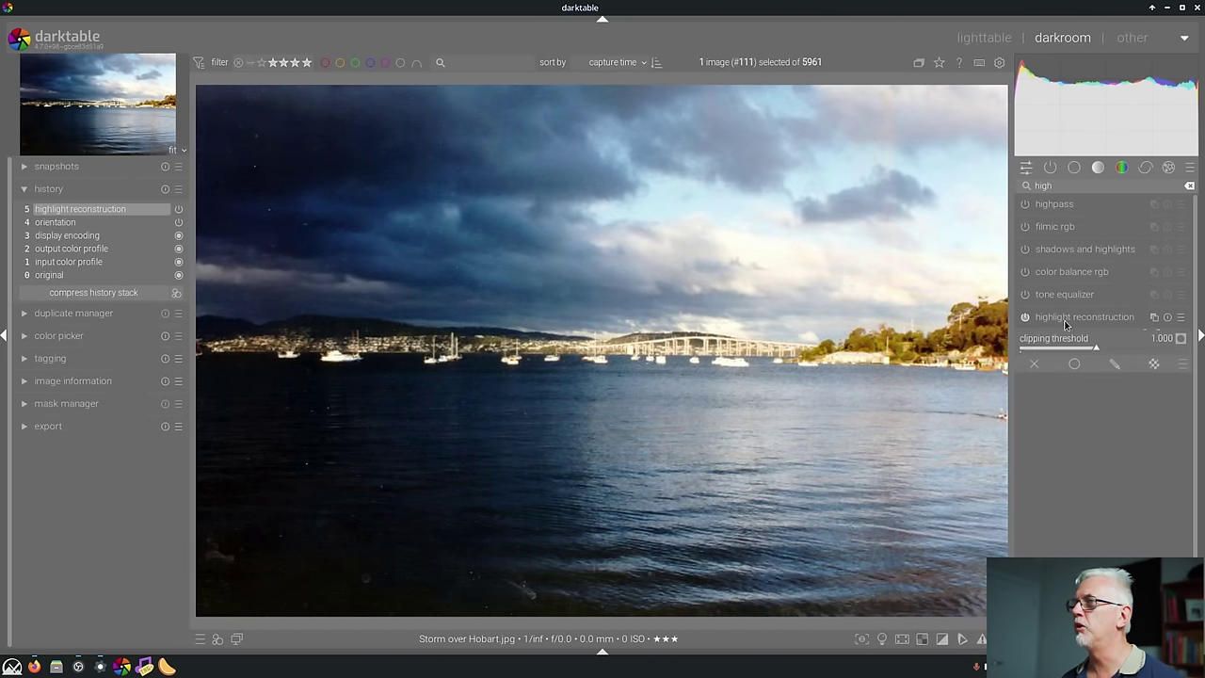
left_click(1180, 350)
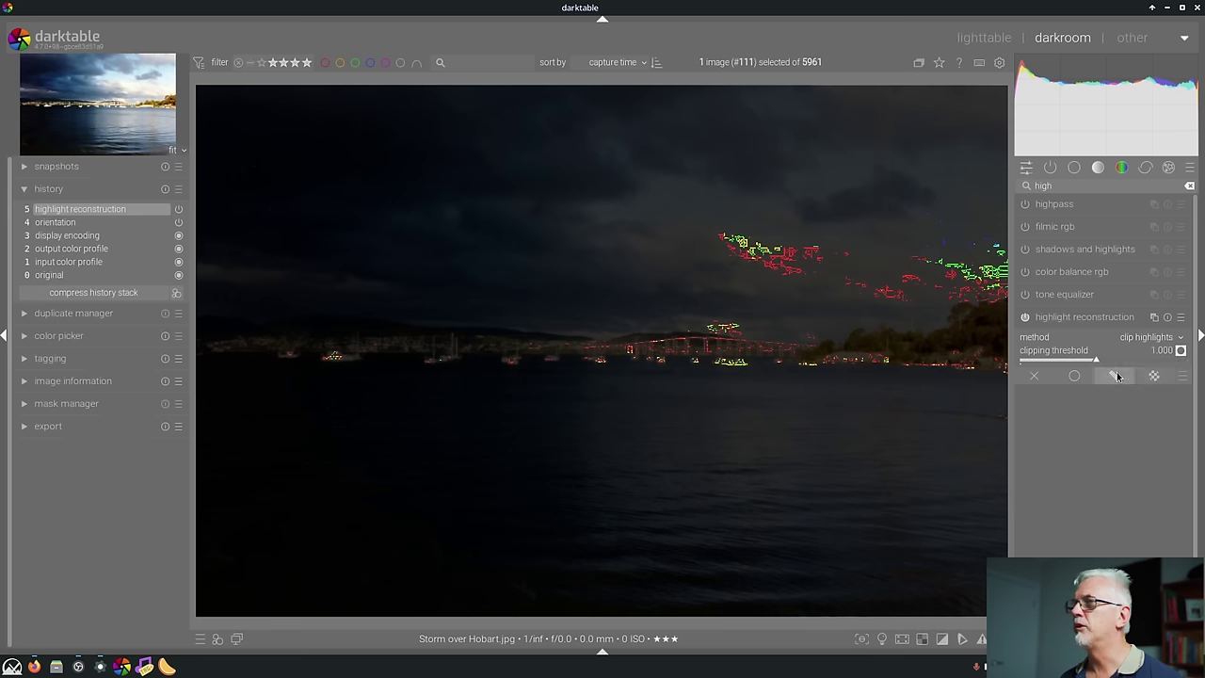
left_click(1094, 362)
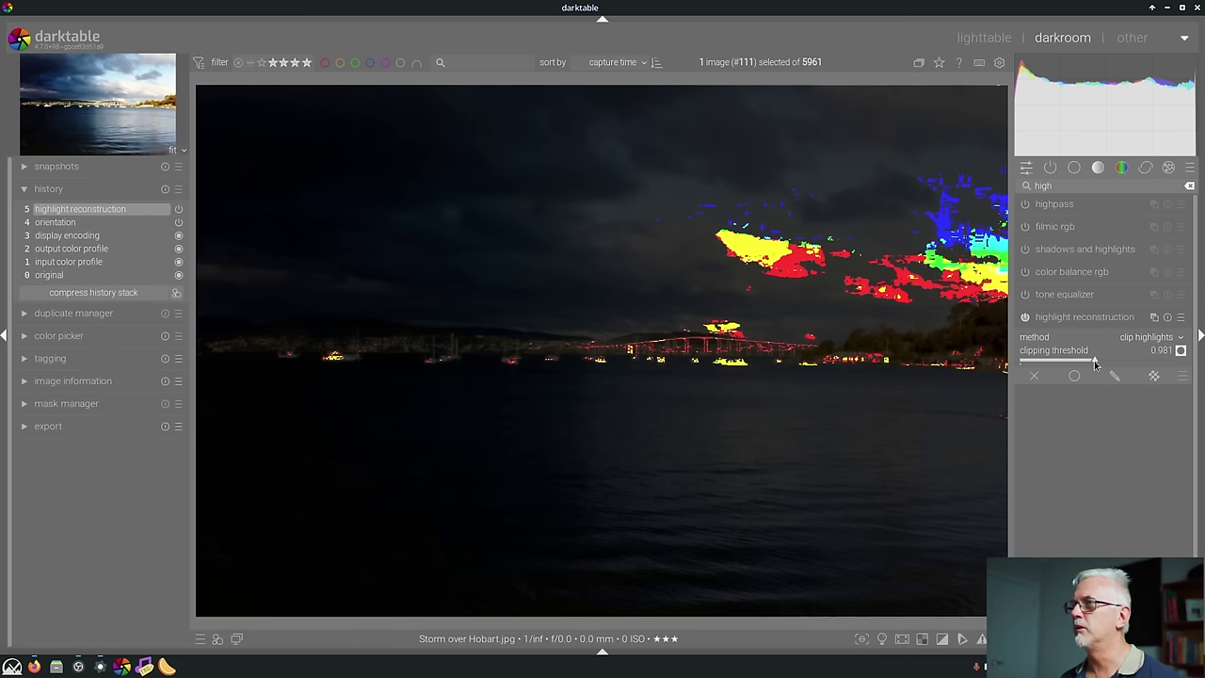
left_click(1180, 350)
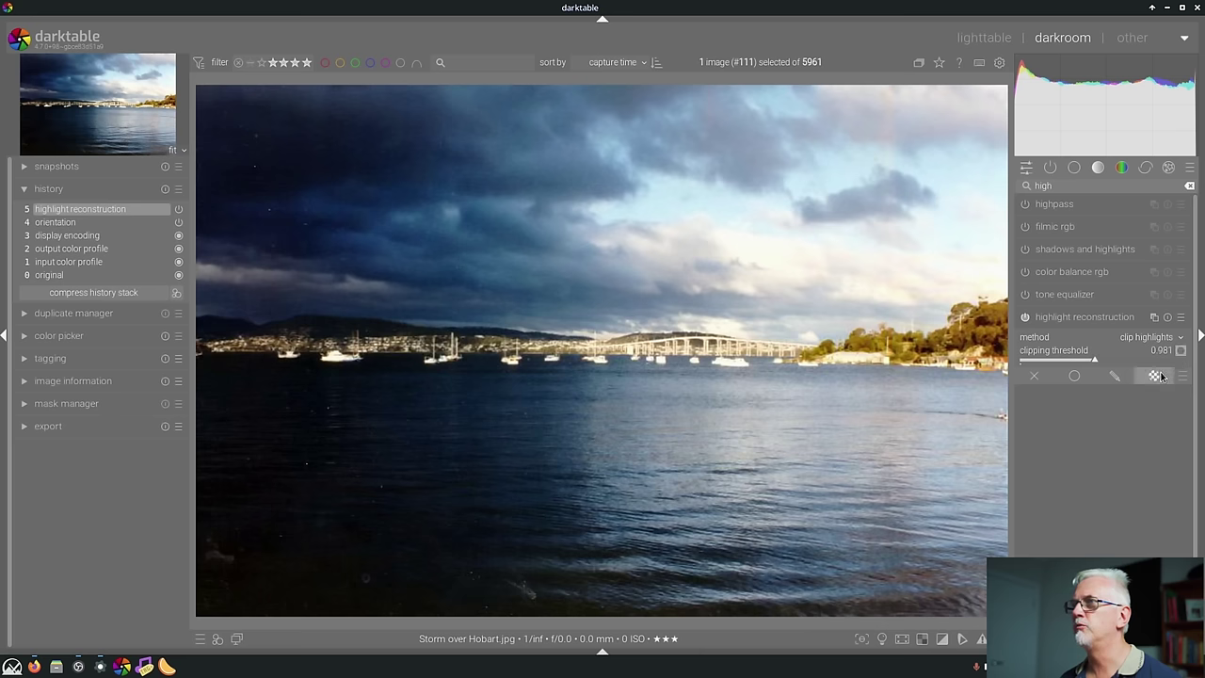
Try clipping thresholds 1.012, 0.978, 0.973, 0.966 and 1.100, then switch highlight reconstruction off.
left_click(1097, 364)
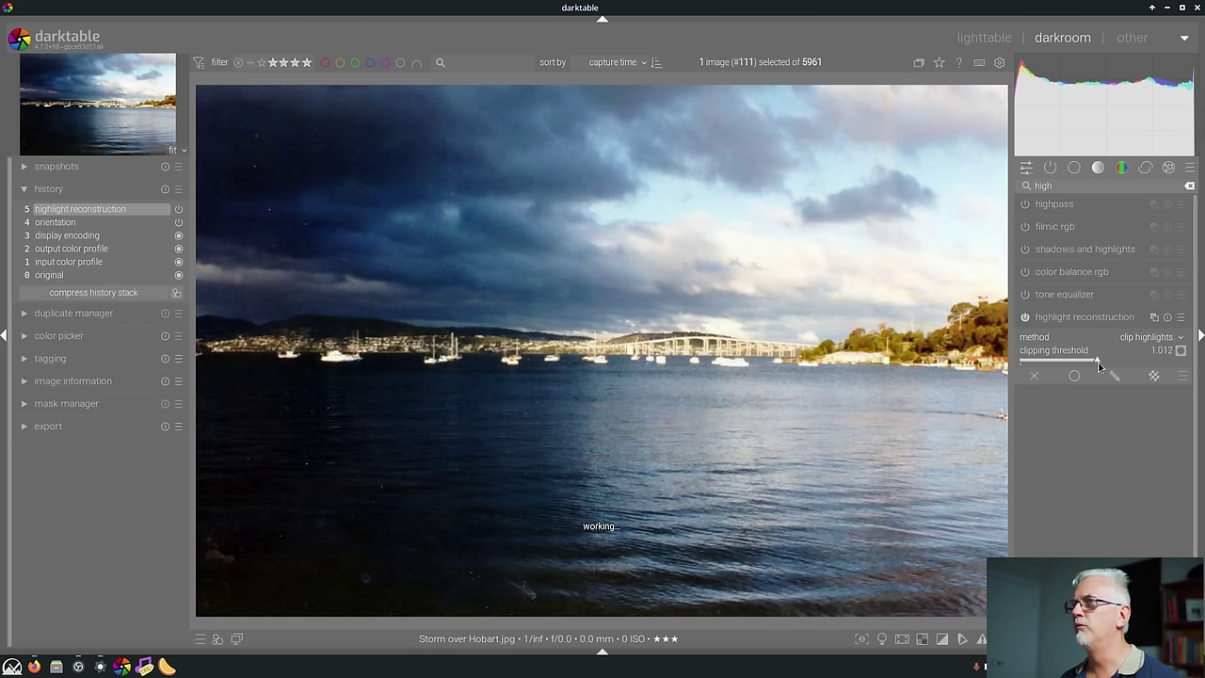
left_click(1094, 363)
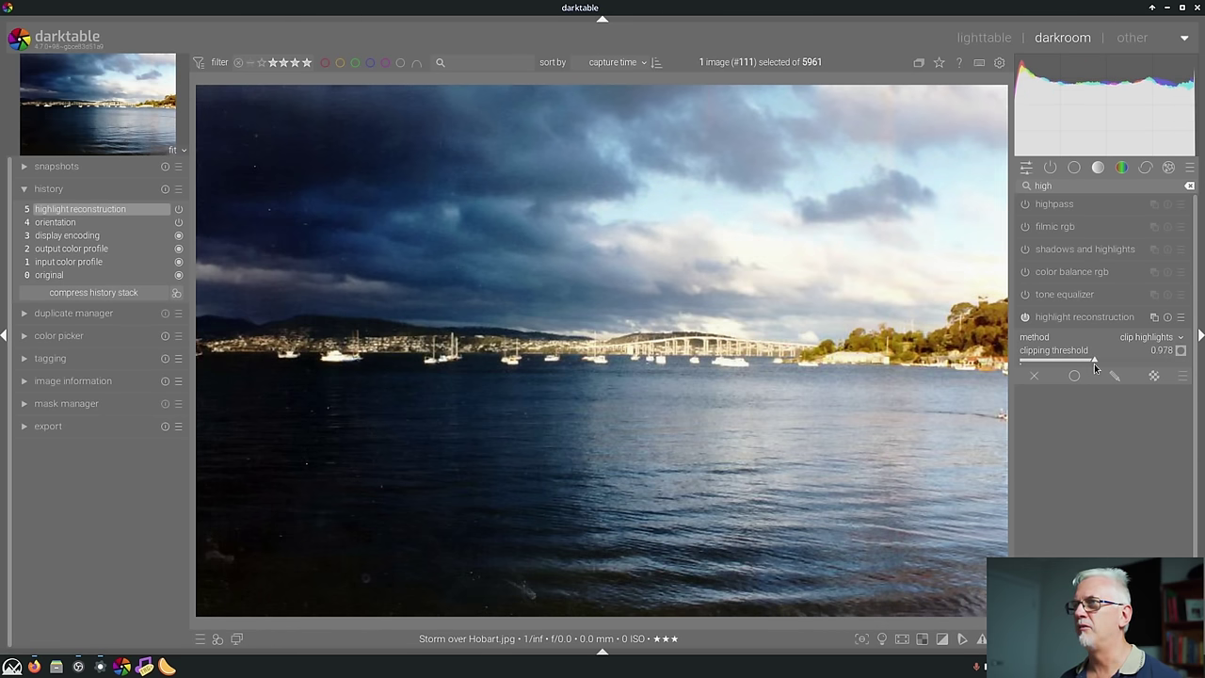
left_click(1093, 366)
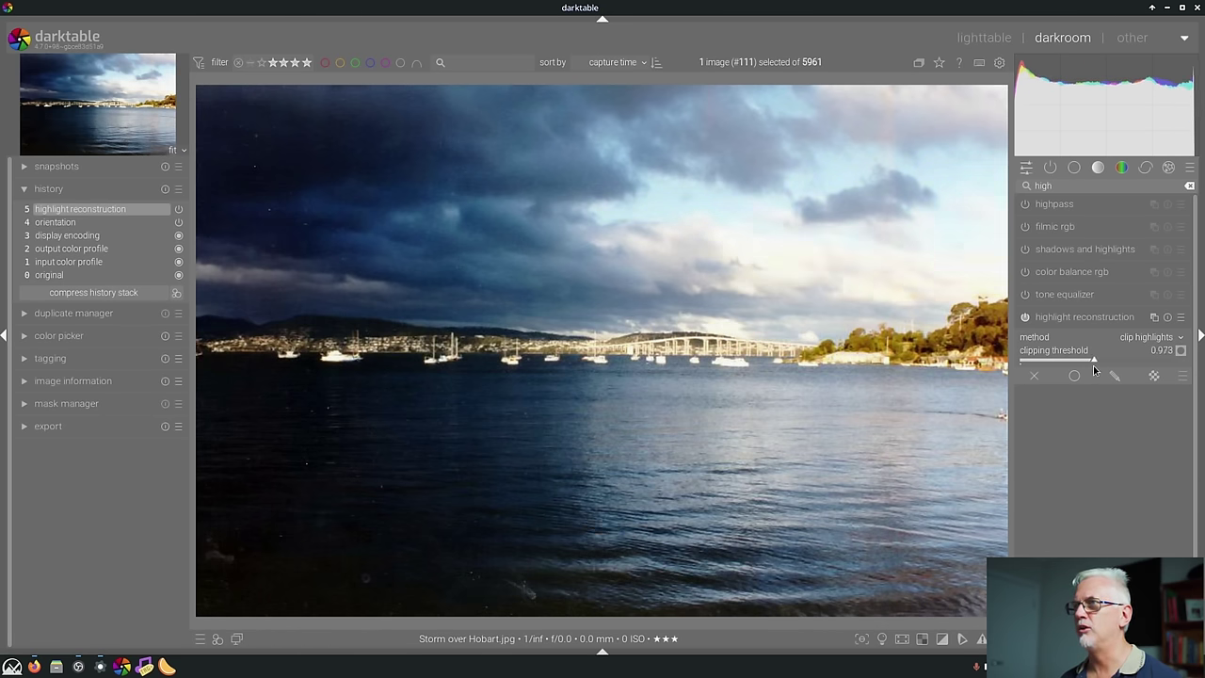
left_click(1095, 366)
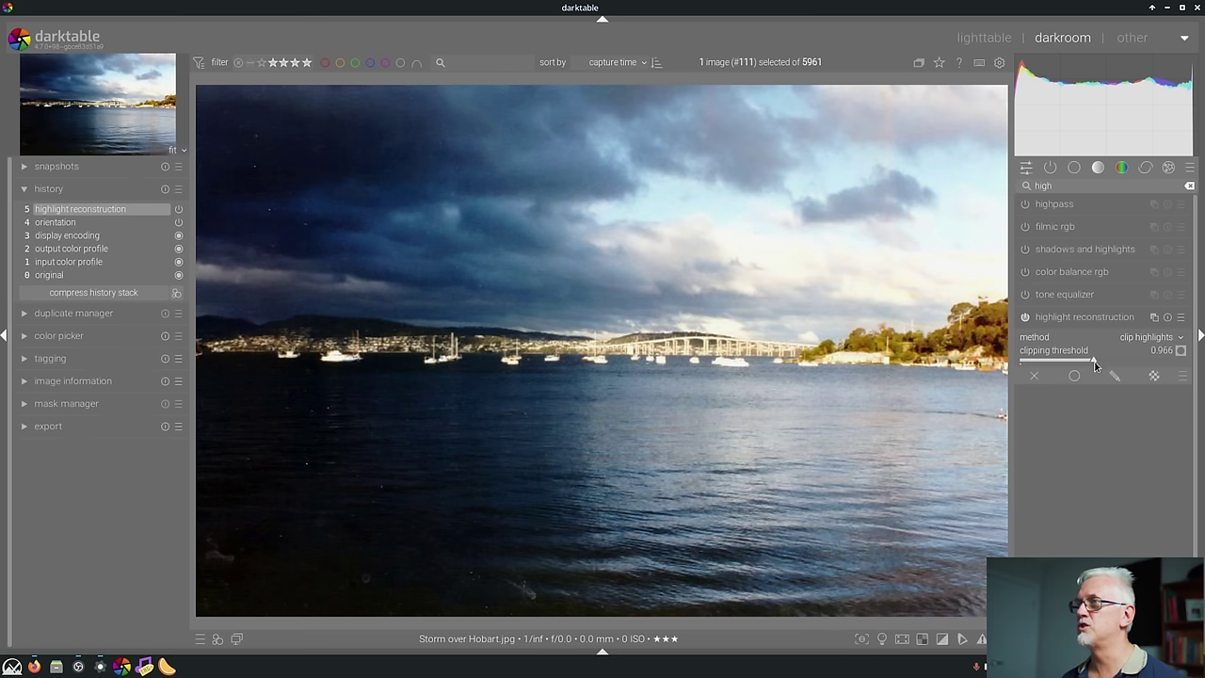
left_click_drag(1094, 366, 1105, 369)
left_click(1025, 316)
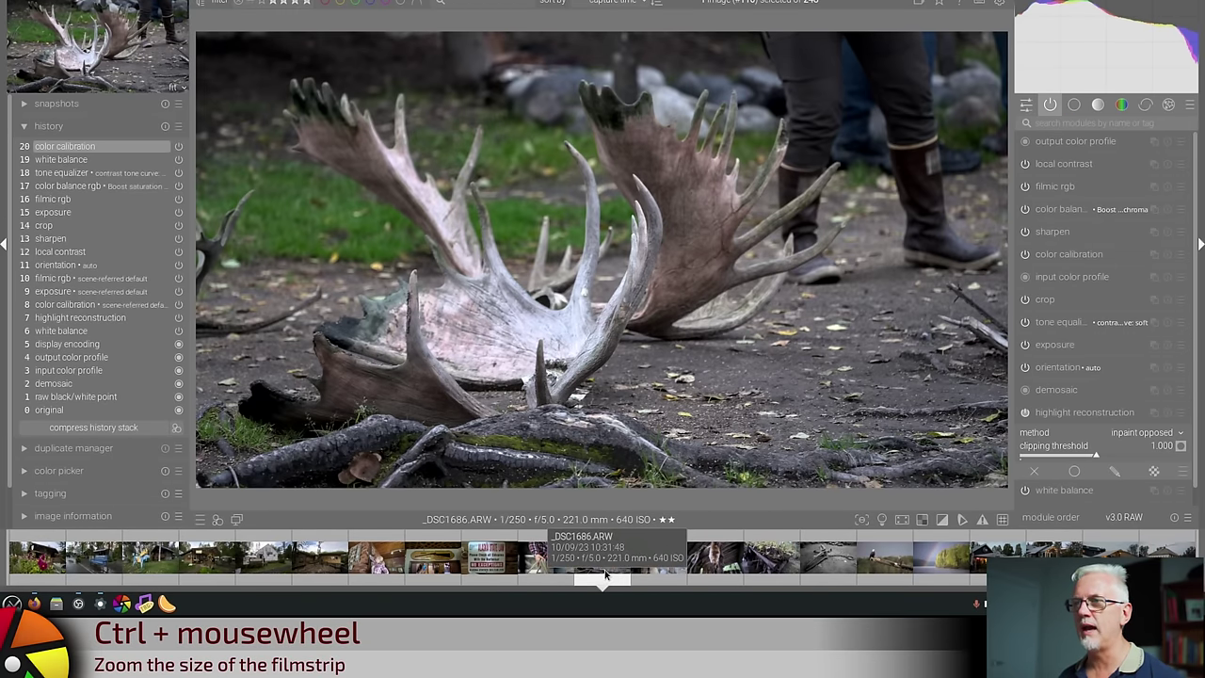
Scroll the filmstrip back and forth to find the _DSC1763 dusk store photo.
scroll(598, 570, "up", 3, "ctrl")
scroll(606, 575, "up", 2, "ctrl")
scroll(603, 565, "down", 6, "ctrl")
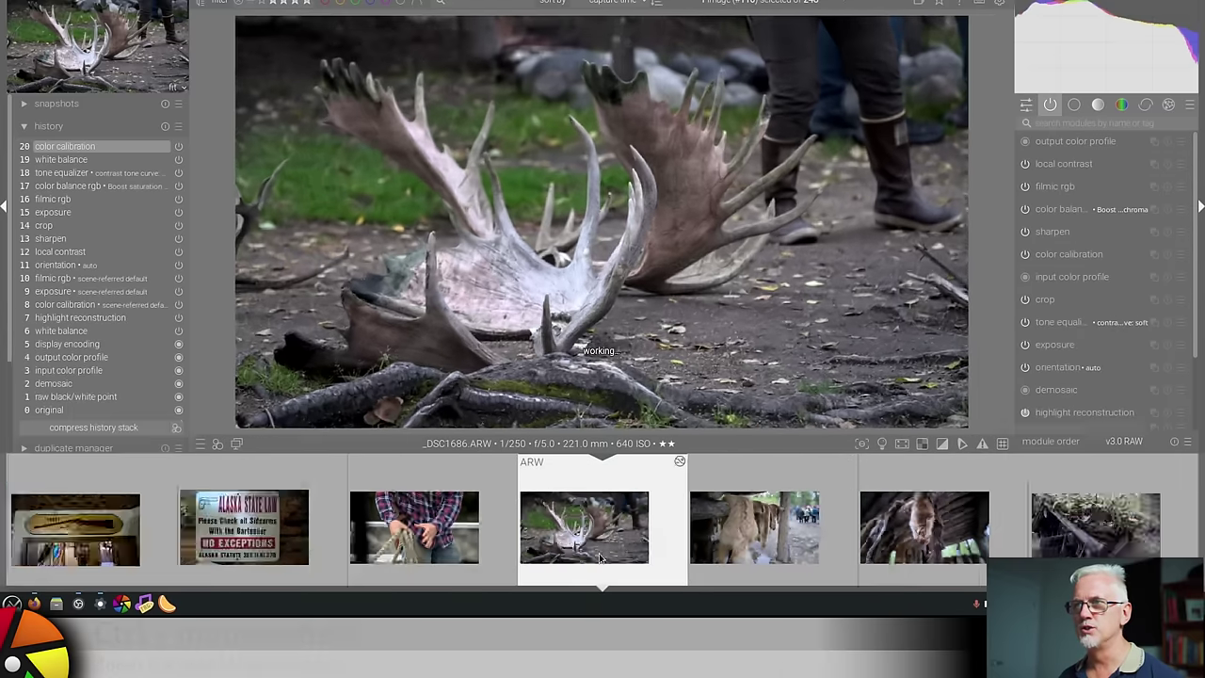
scroll(601, 559, "up", 3, "ctrl")
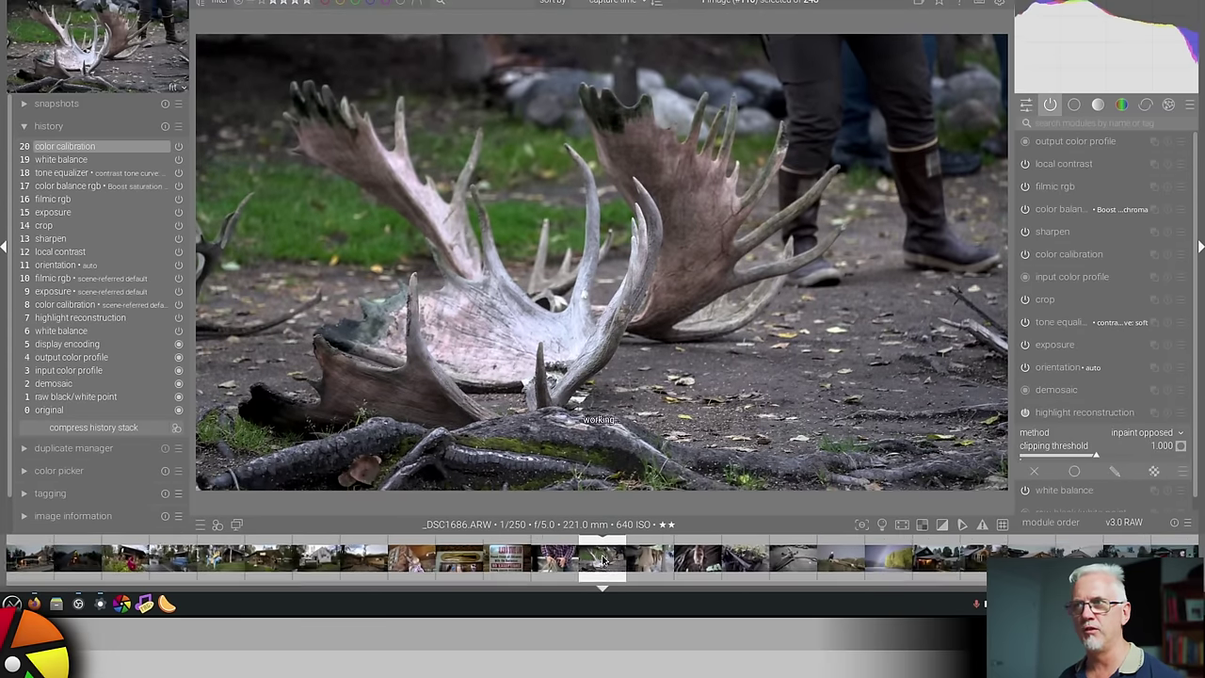
scroll(604, 561, "down", 3, "ctrl")
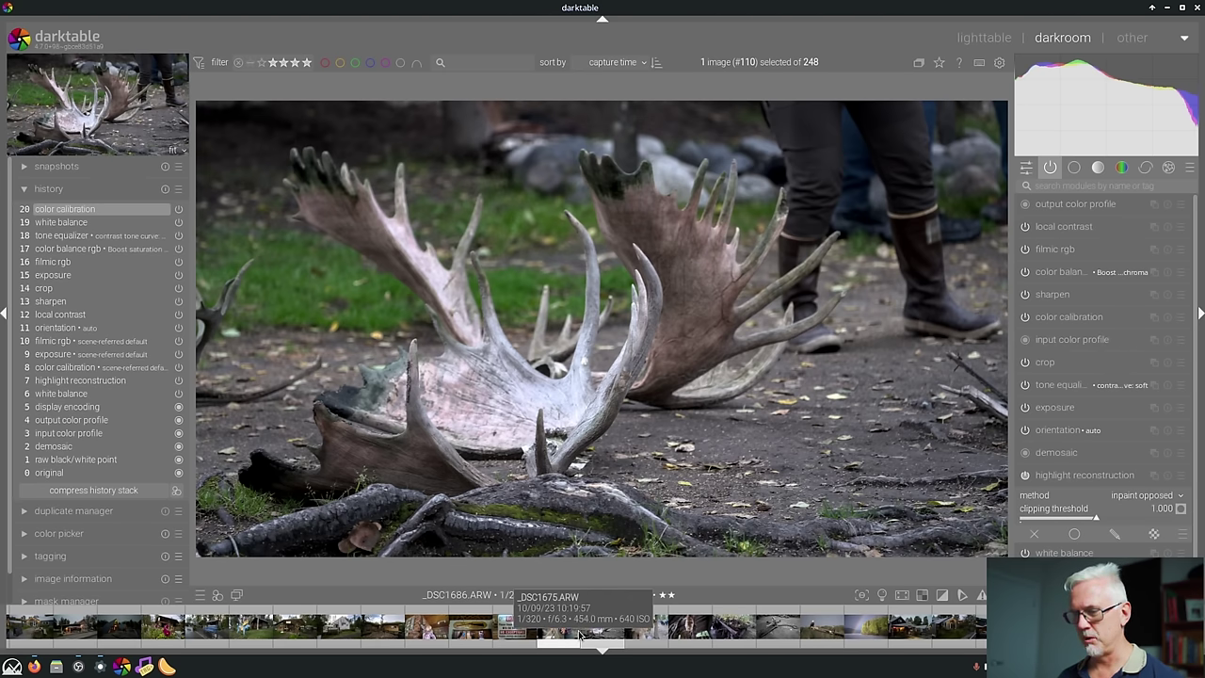
scroll(580, 627, "down", 8)
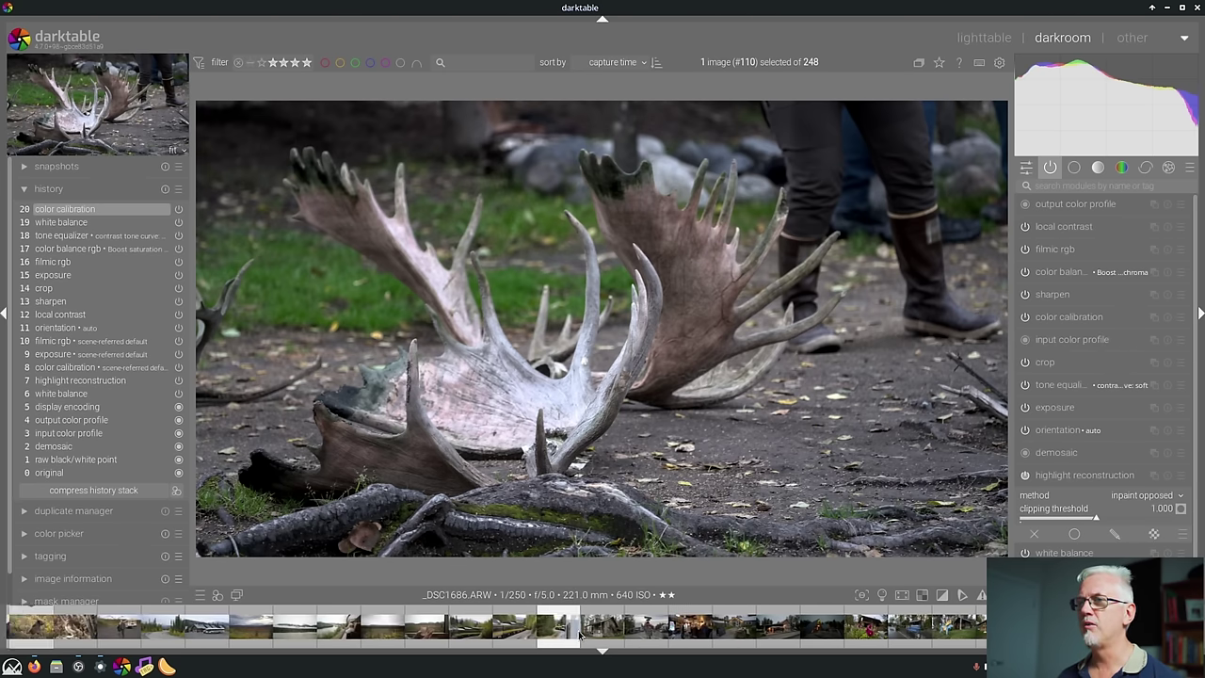
scroll(580, 634, "down", 6)
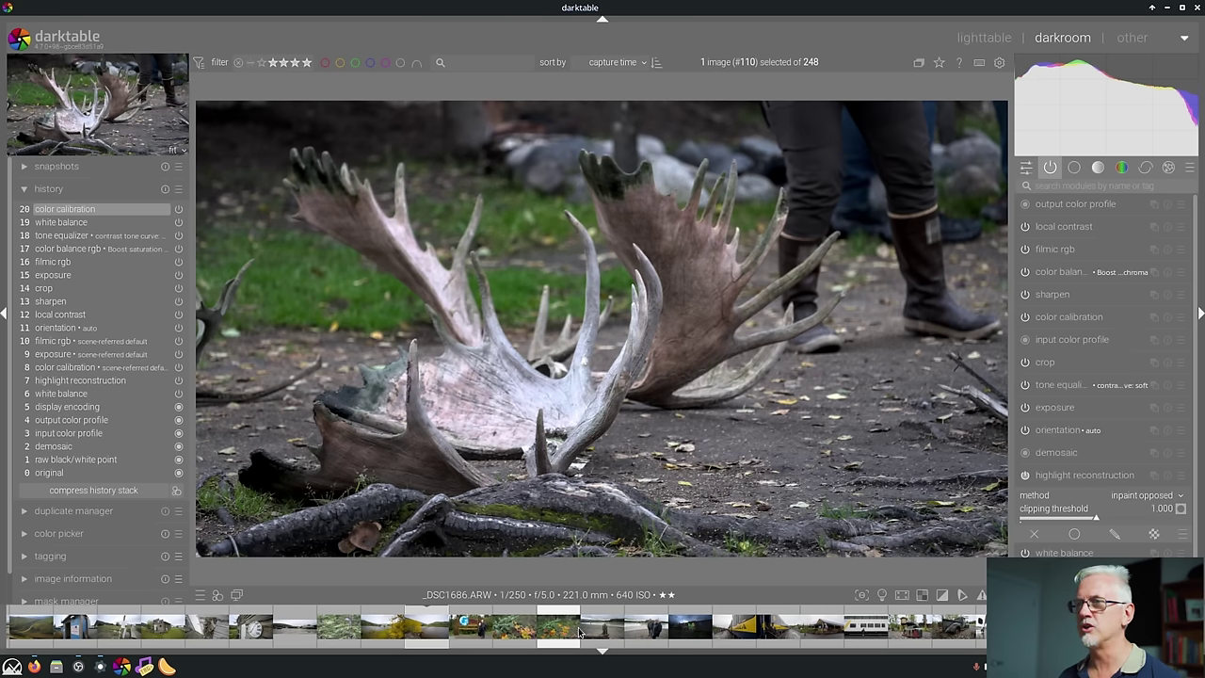
scroll(580, 633, "up", 10)
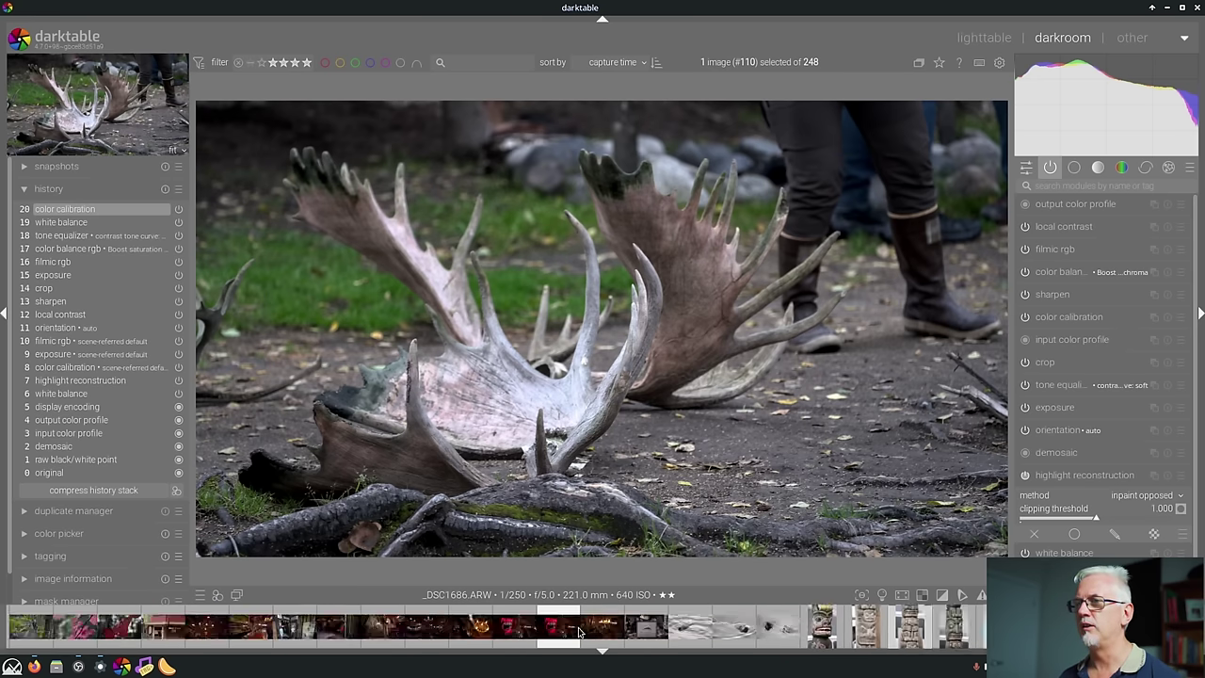
scroll(579, 632, "down", 5)
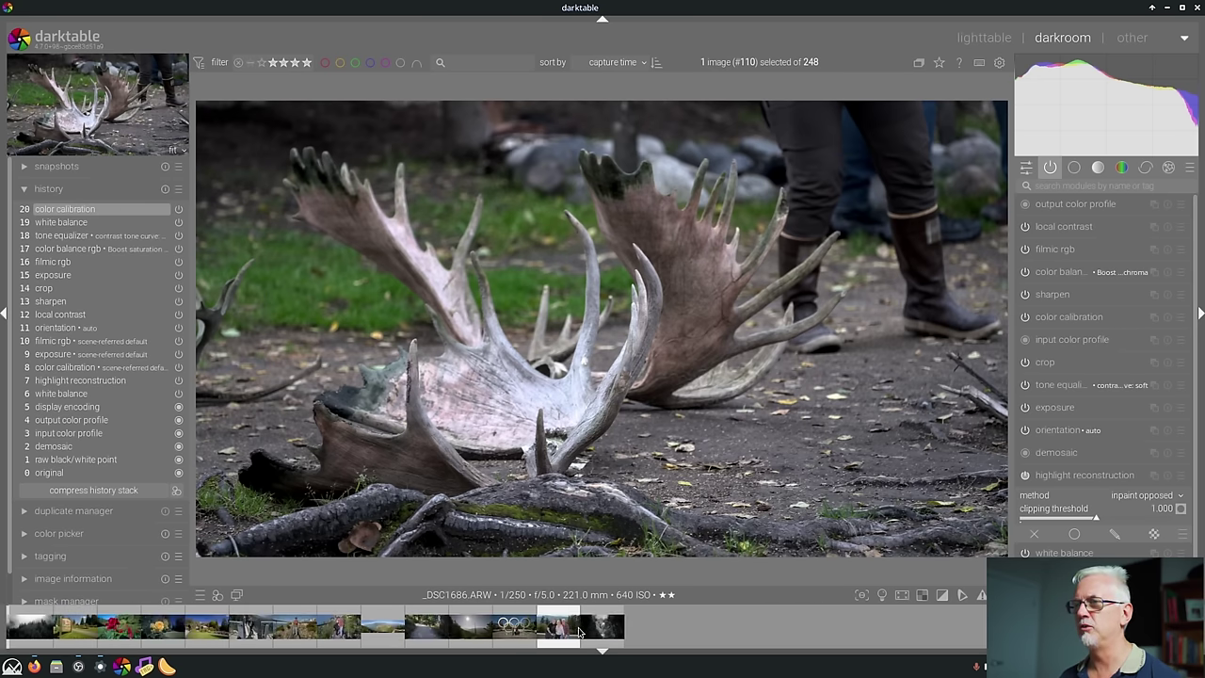
scroll(579, 632, "up", 5)
scroll(580, 632, "down", 5)
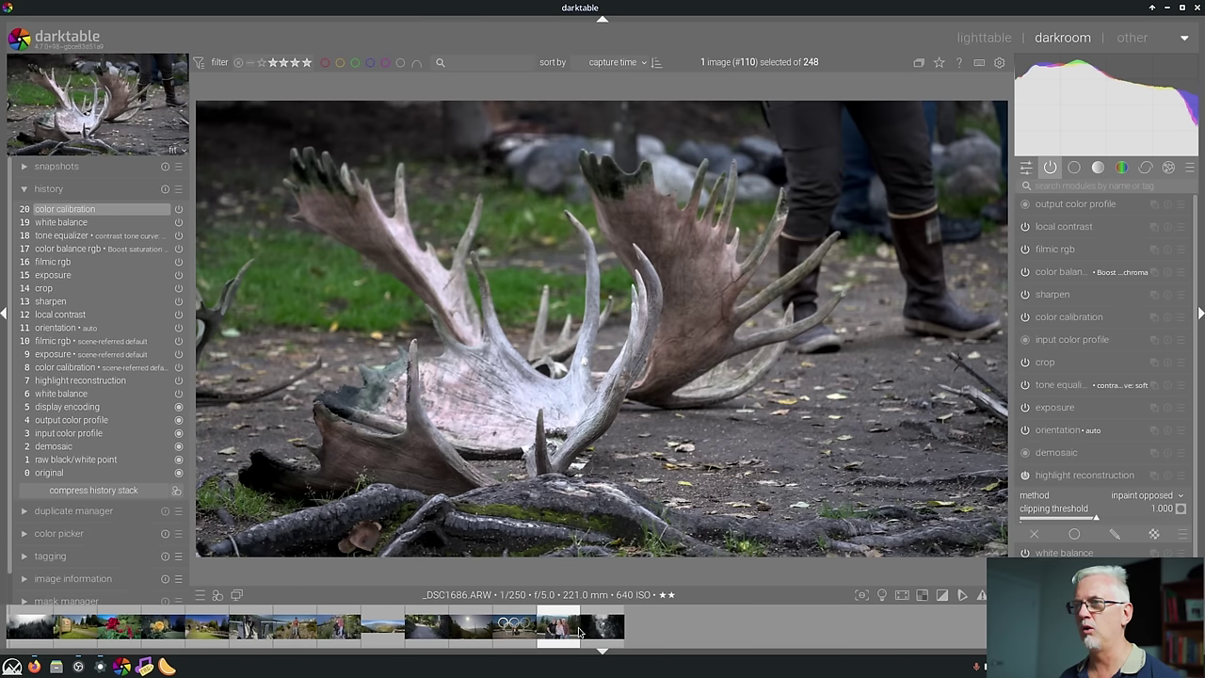
scroll(580, 632, "up", 5)
scroll(580, 631, "down", 5)
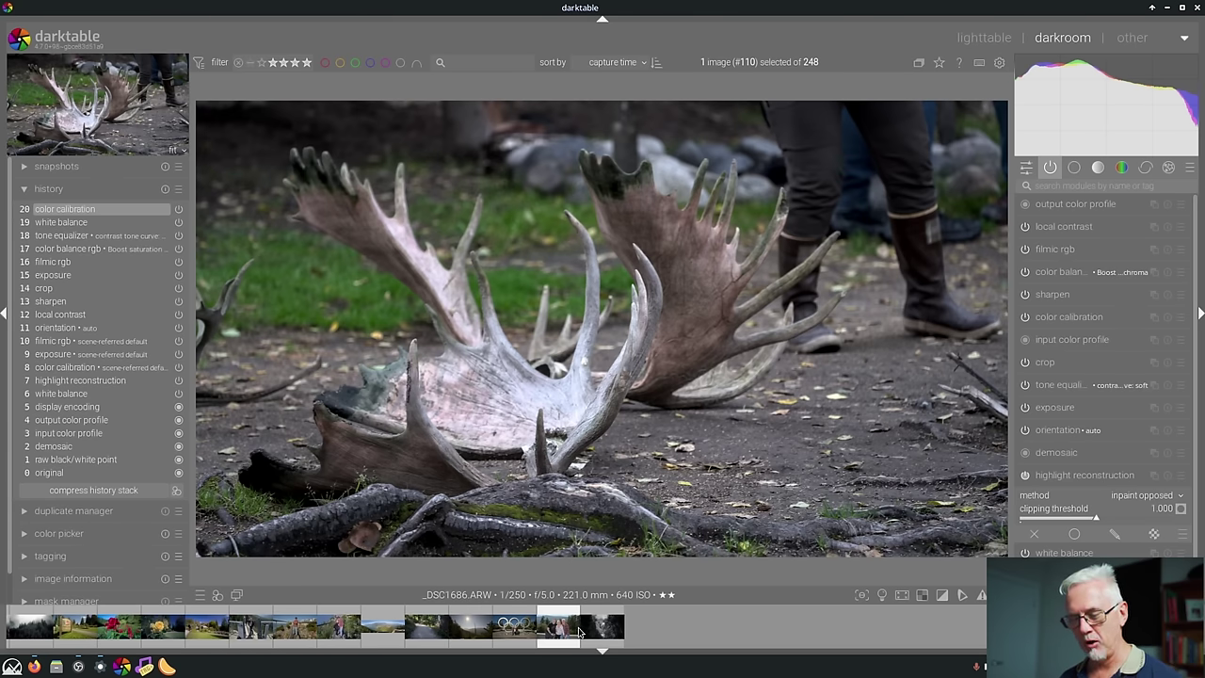
scroll(580, 632, "up", 10)
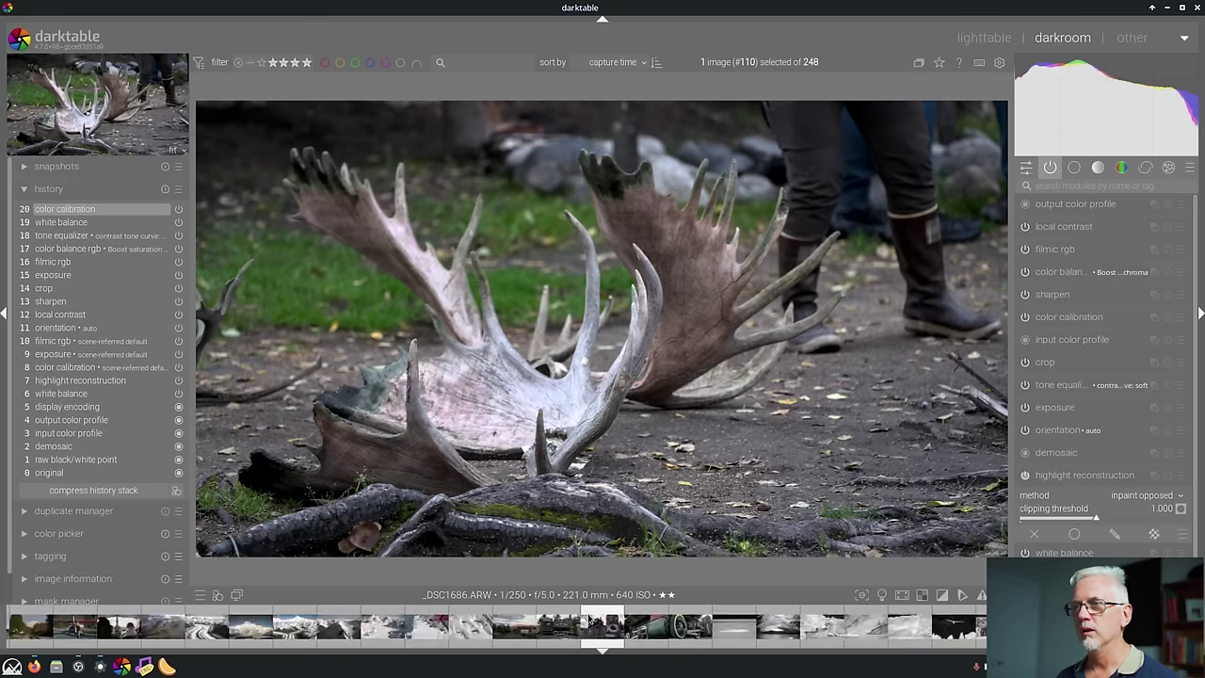
scroll(589, 621, "down", 10)
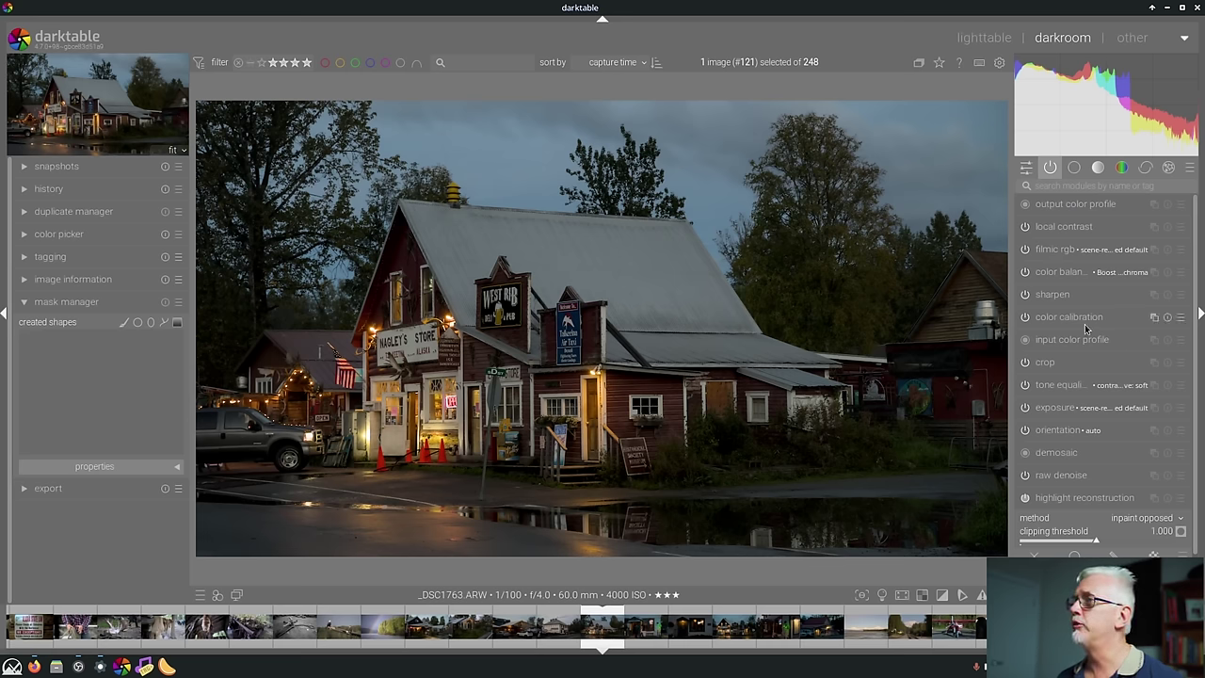
In color balance rgb's drawn mask, draw a path shape around the store.
left_click(1054, 274)
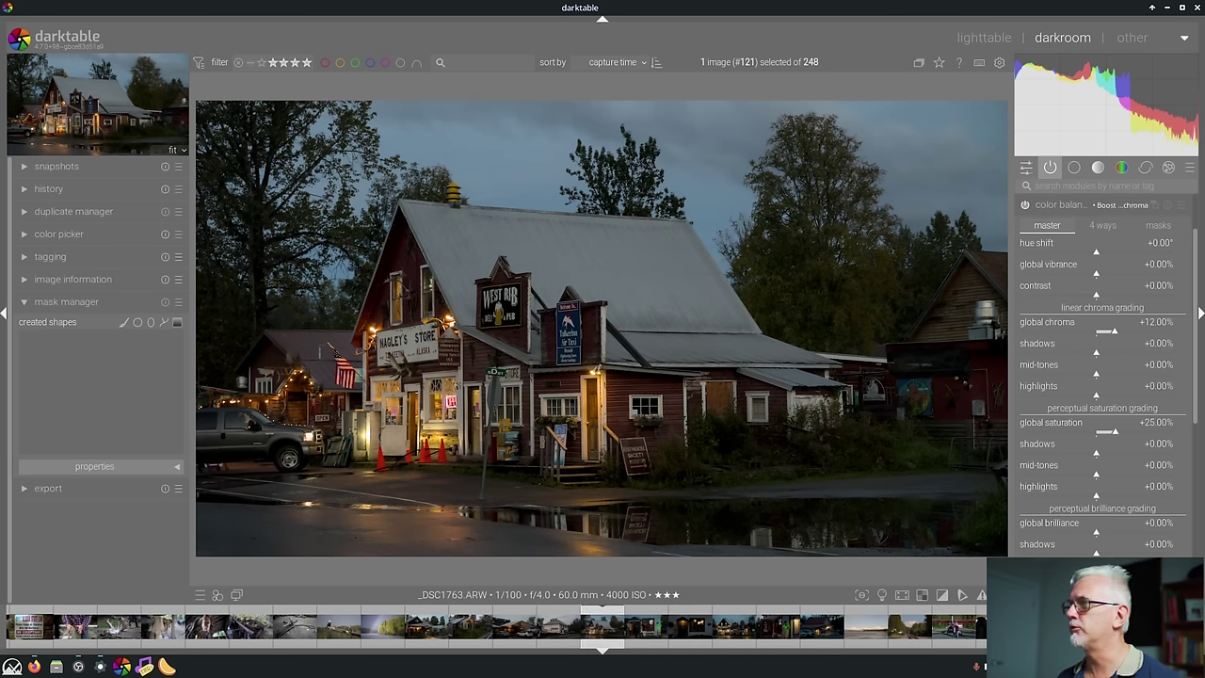
scroll(1102, 371, "down", 5)
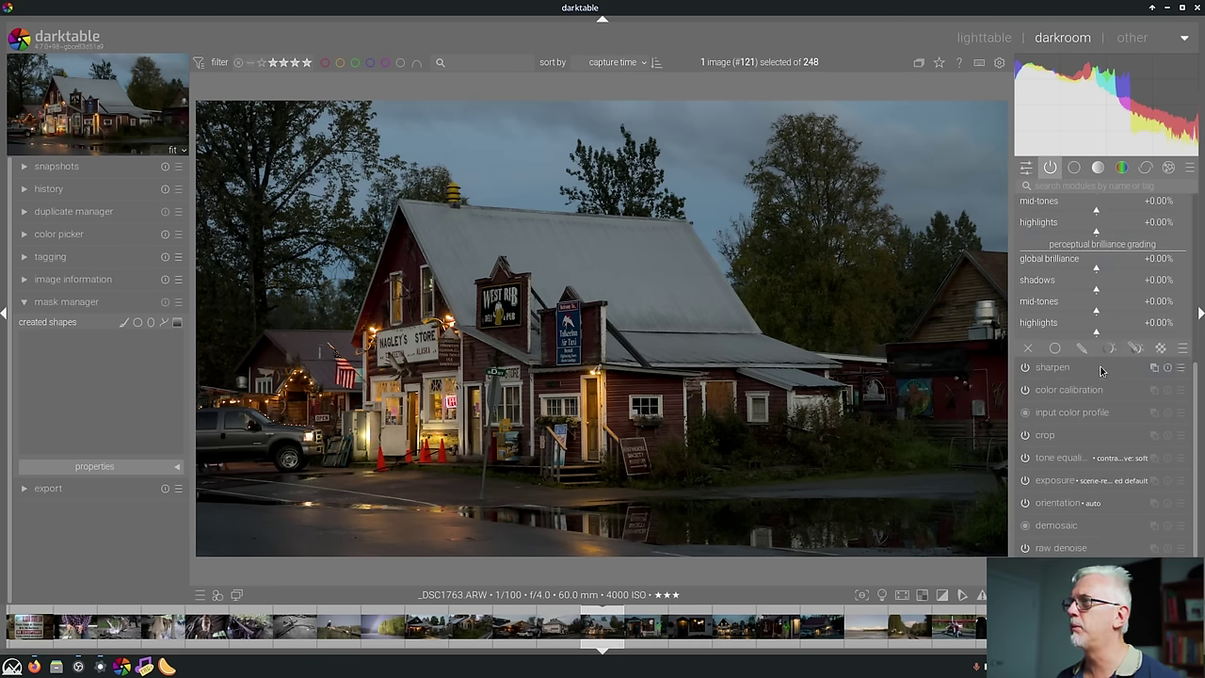
left_click(1082, 351)
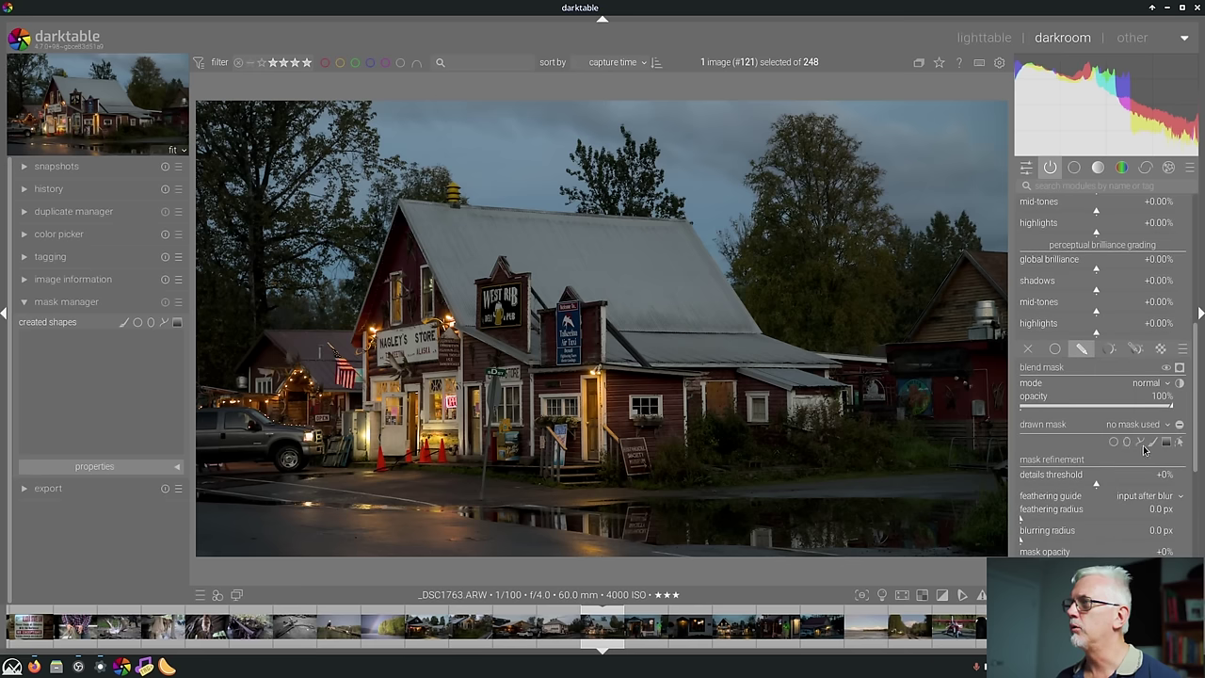
left_click(1141, 443)
left_click(335, 199)
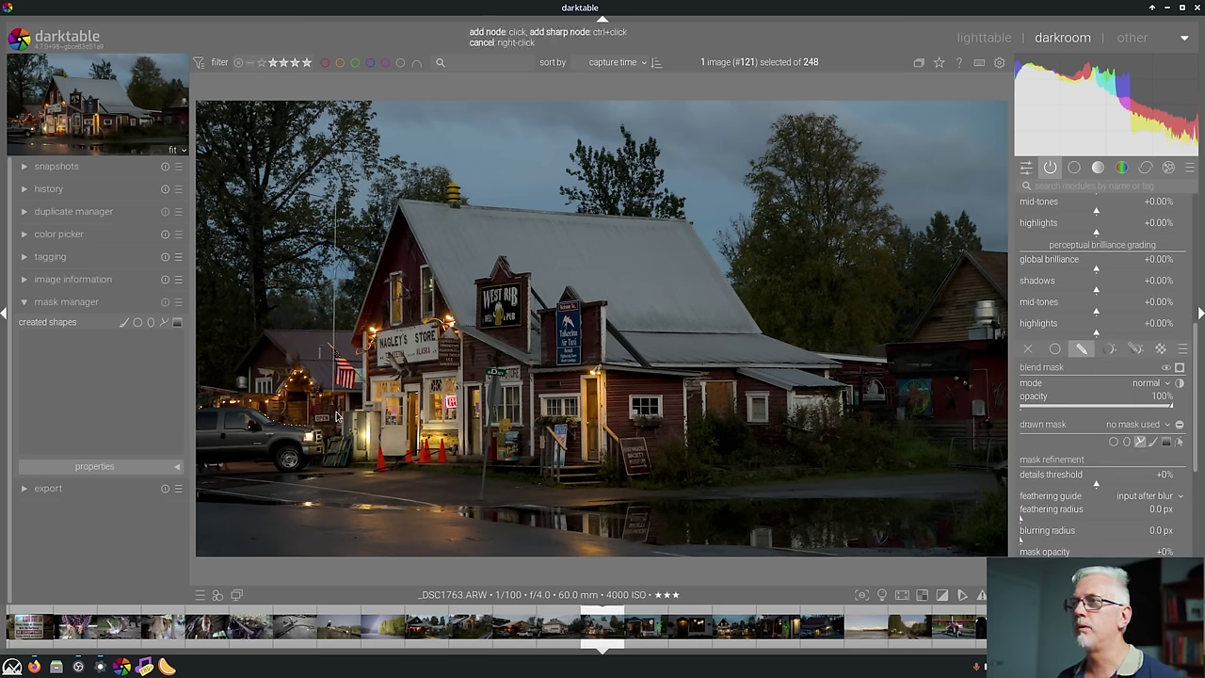
left_click(367, 464)
left_click(820, 452)
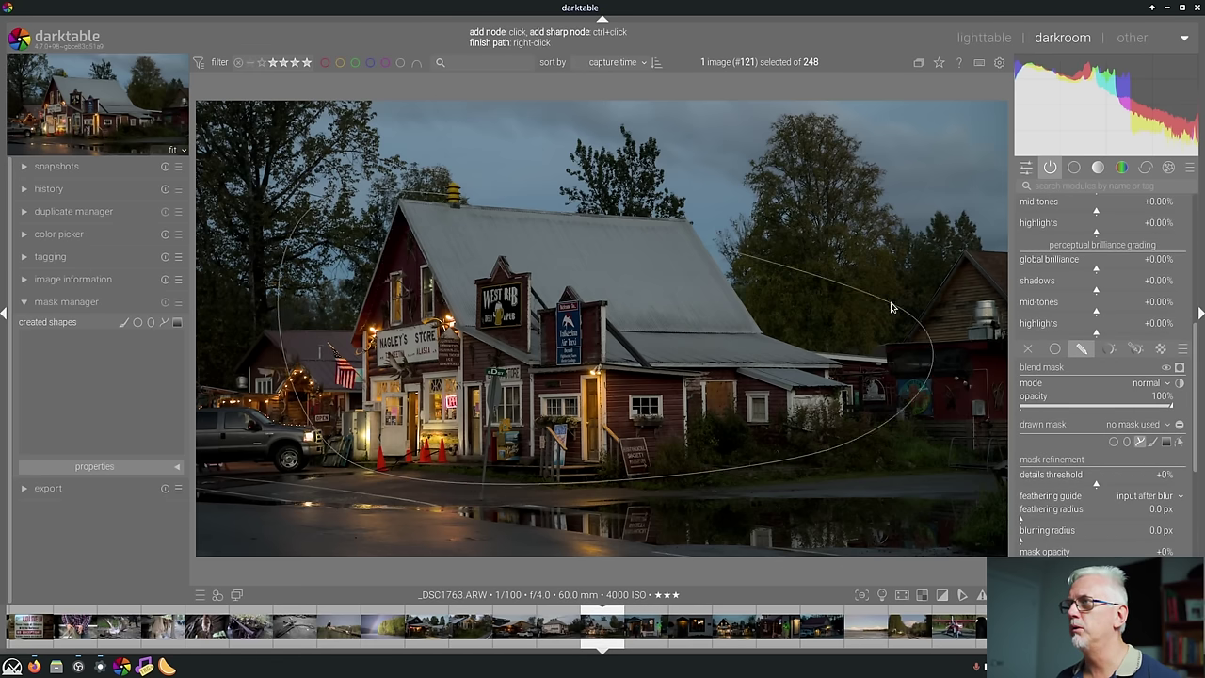
right_click(725, 211)
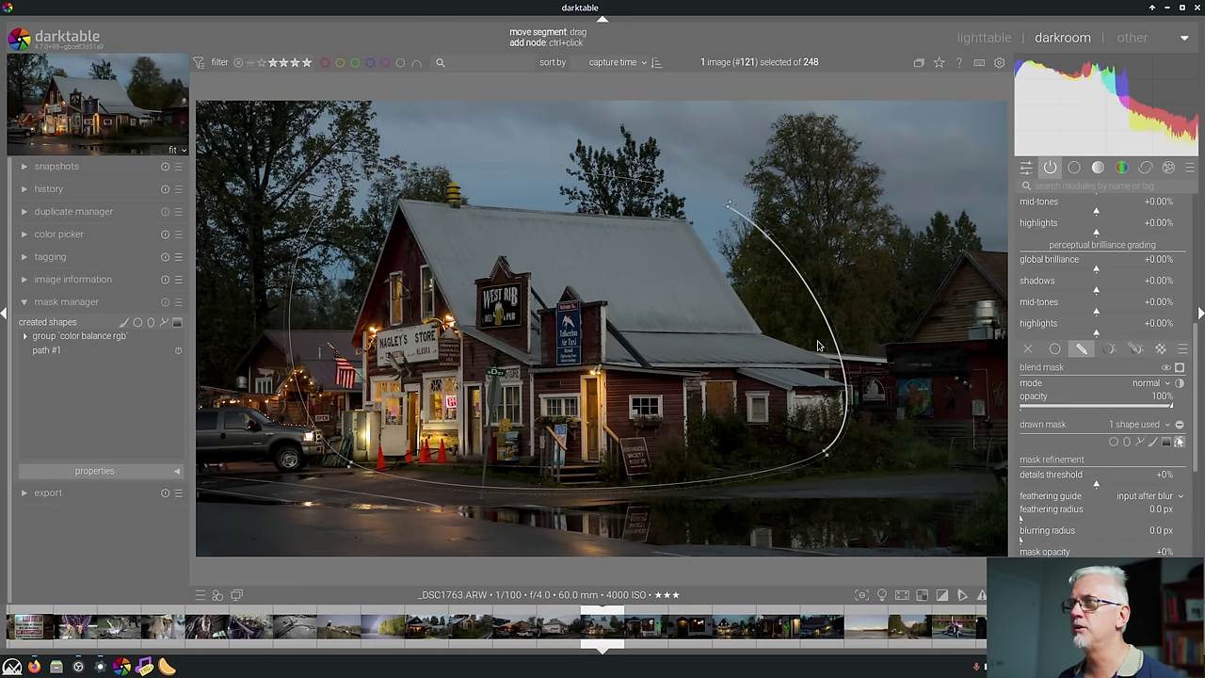
Draw a second path shape over the right-hand trees.
left_click(1139, 444)
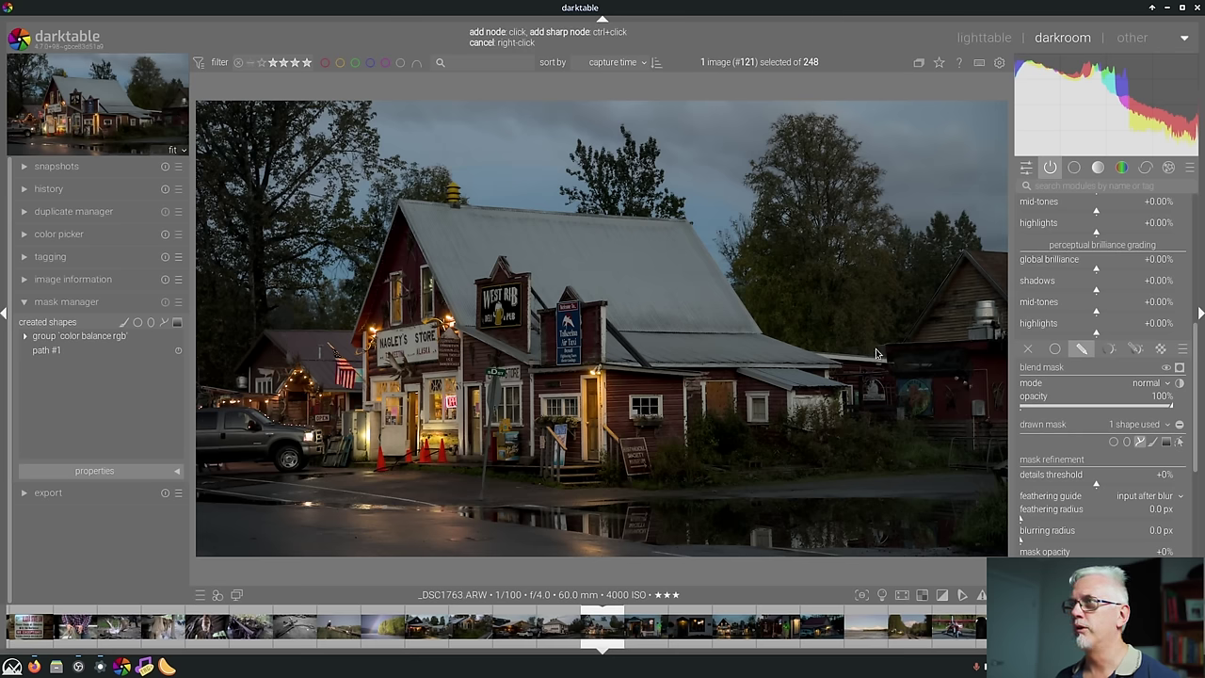
left_click(786, 128)
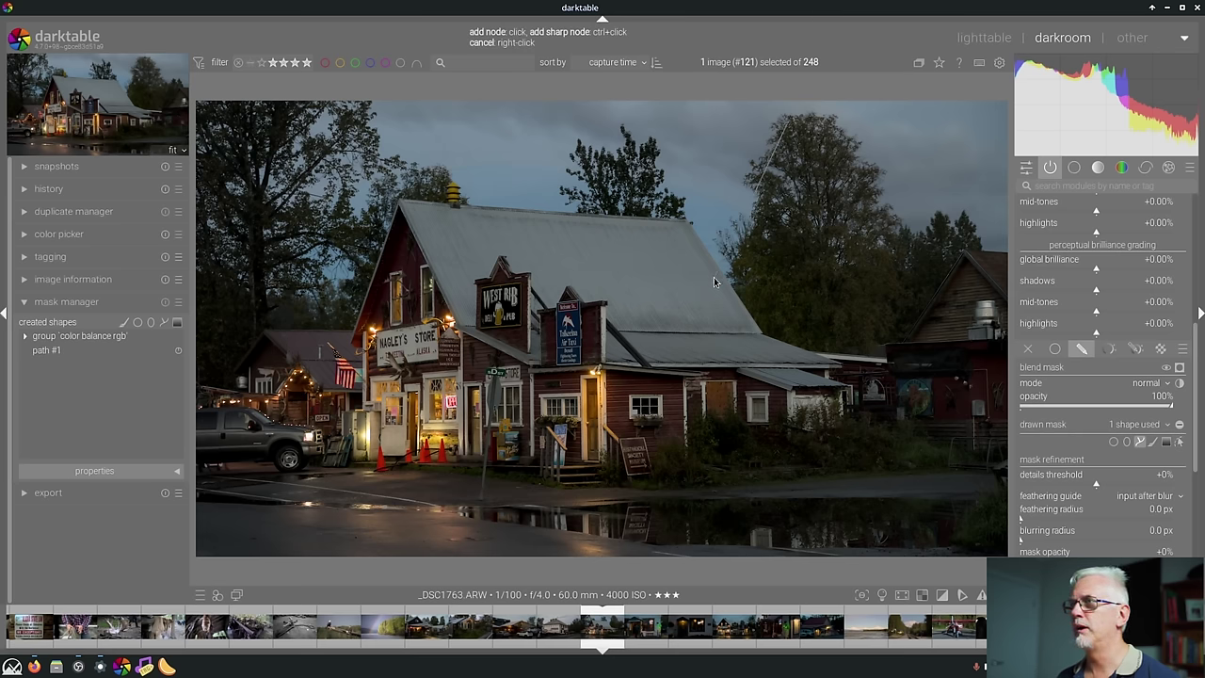
left_click(860, 407)
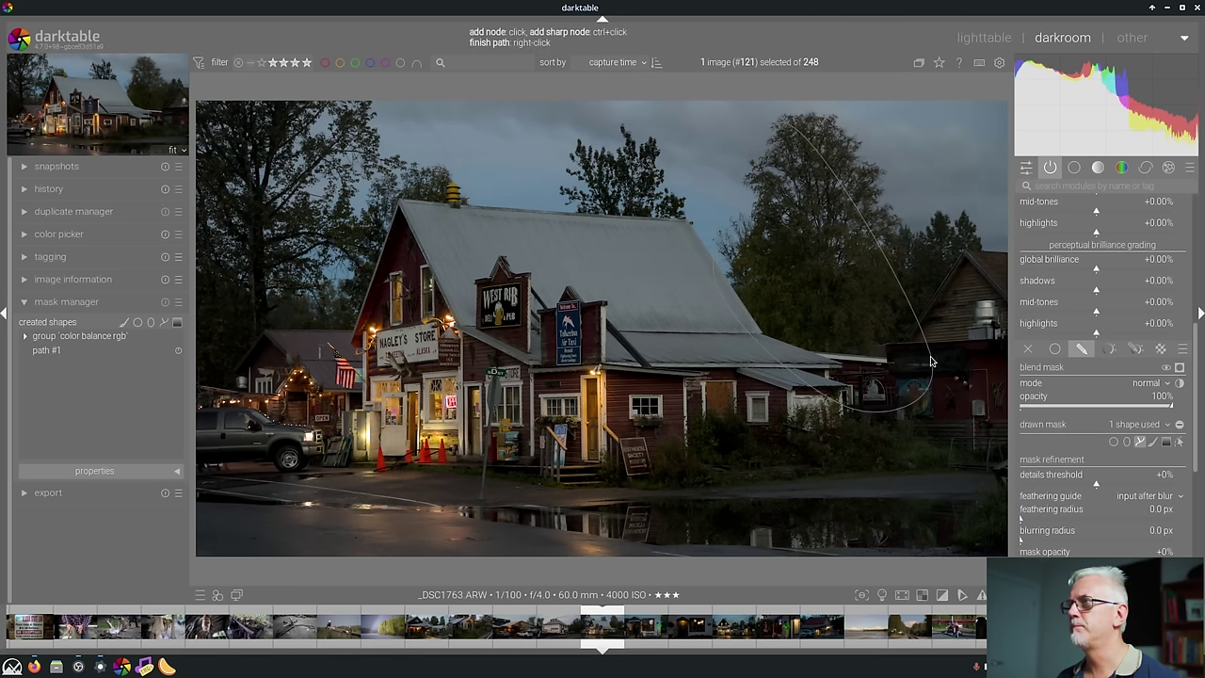
left_click(969, 226)
right_click(970, 225)
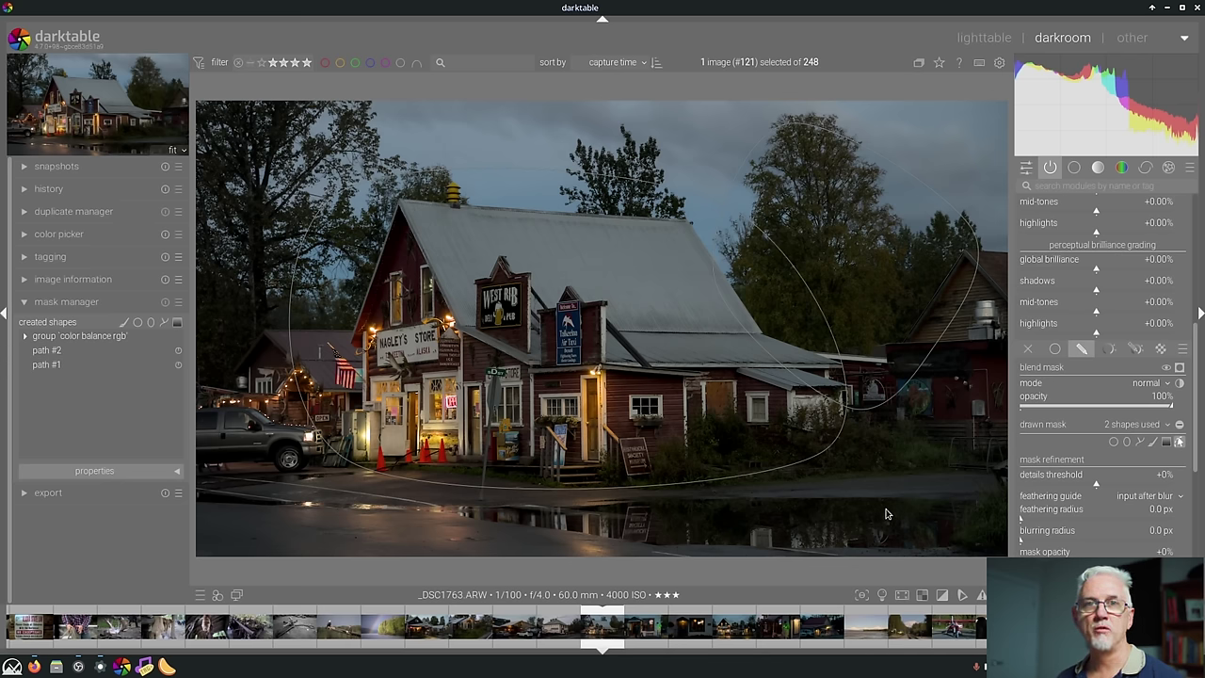
Try intersection and difference for path #2, set it back to union, then go to the lighttable.
left_click(27, 337)
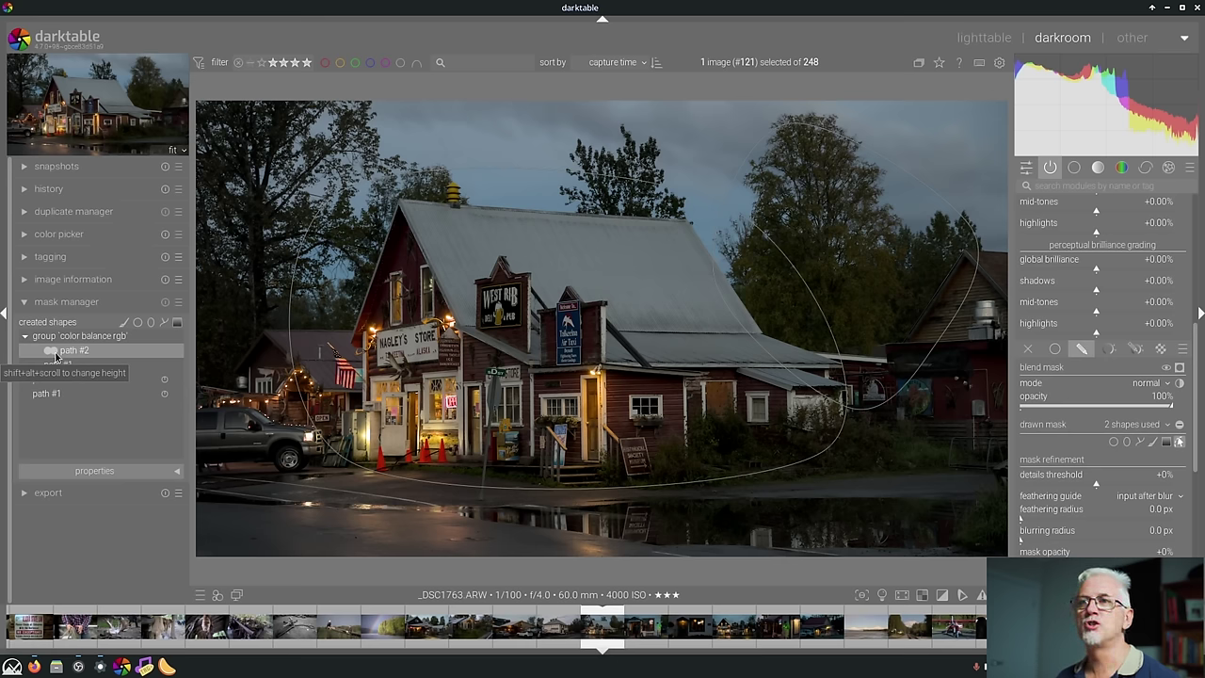
right_click(74, 351)
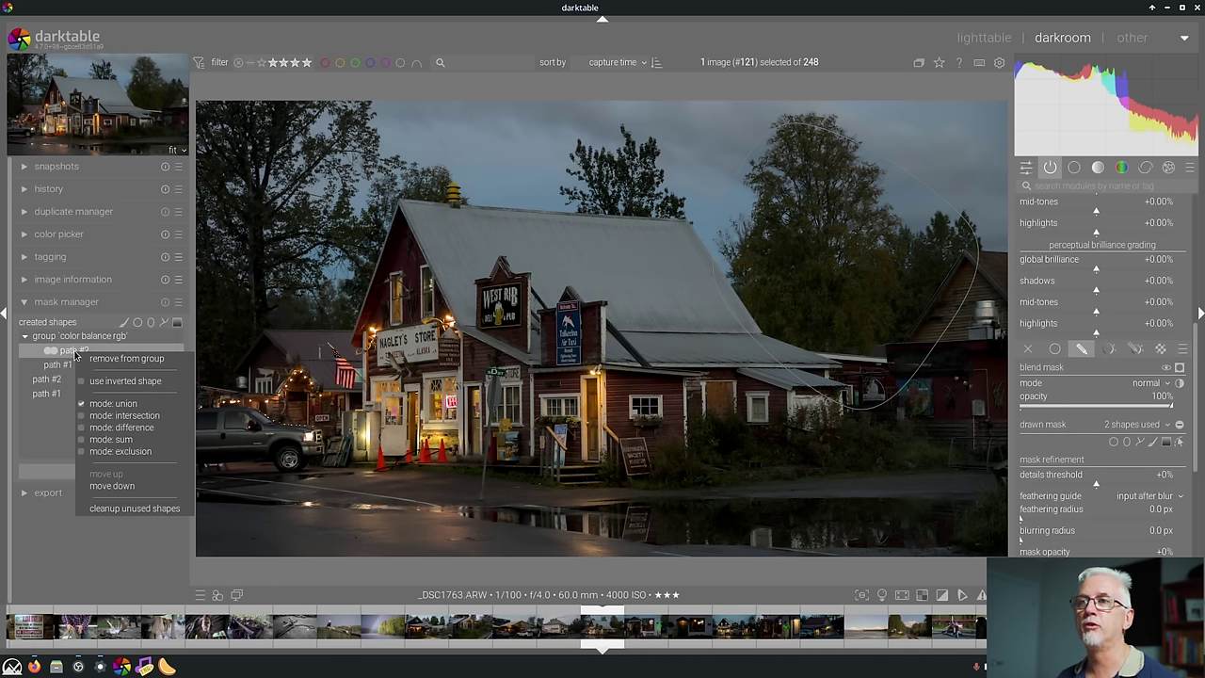
left_click(138, 415)
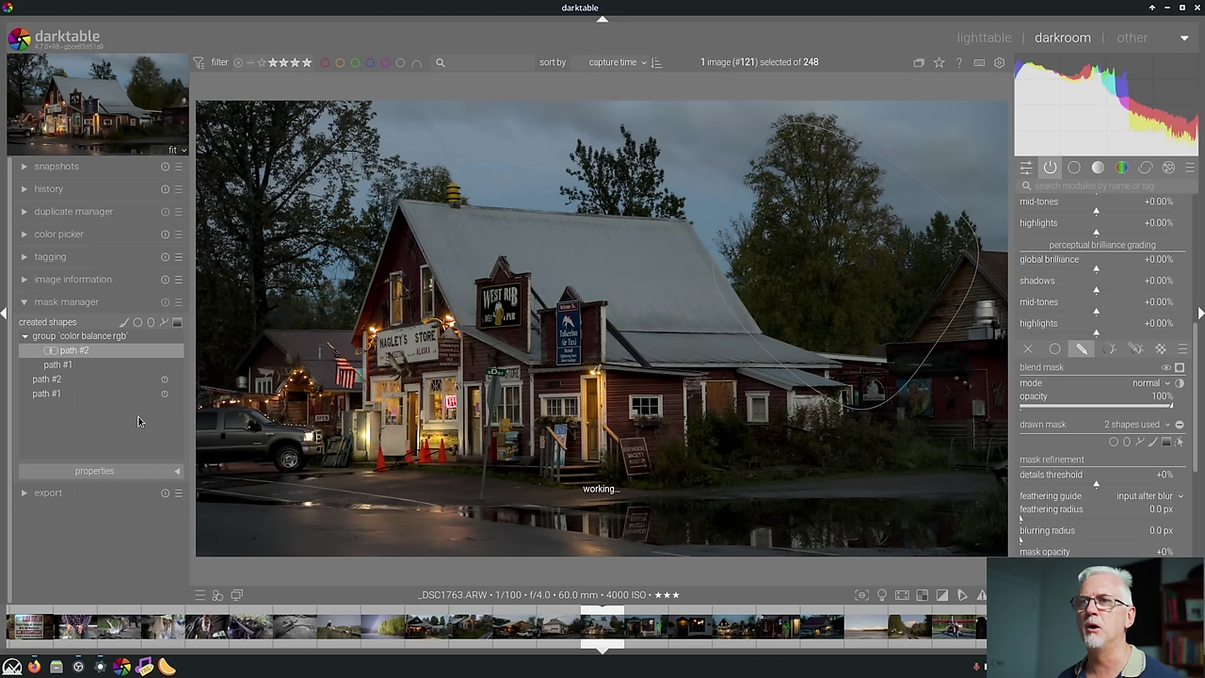
right_click(76, 355)
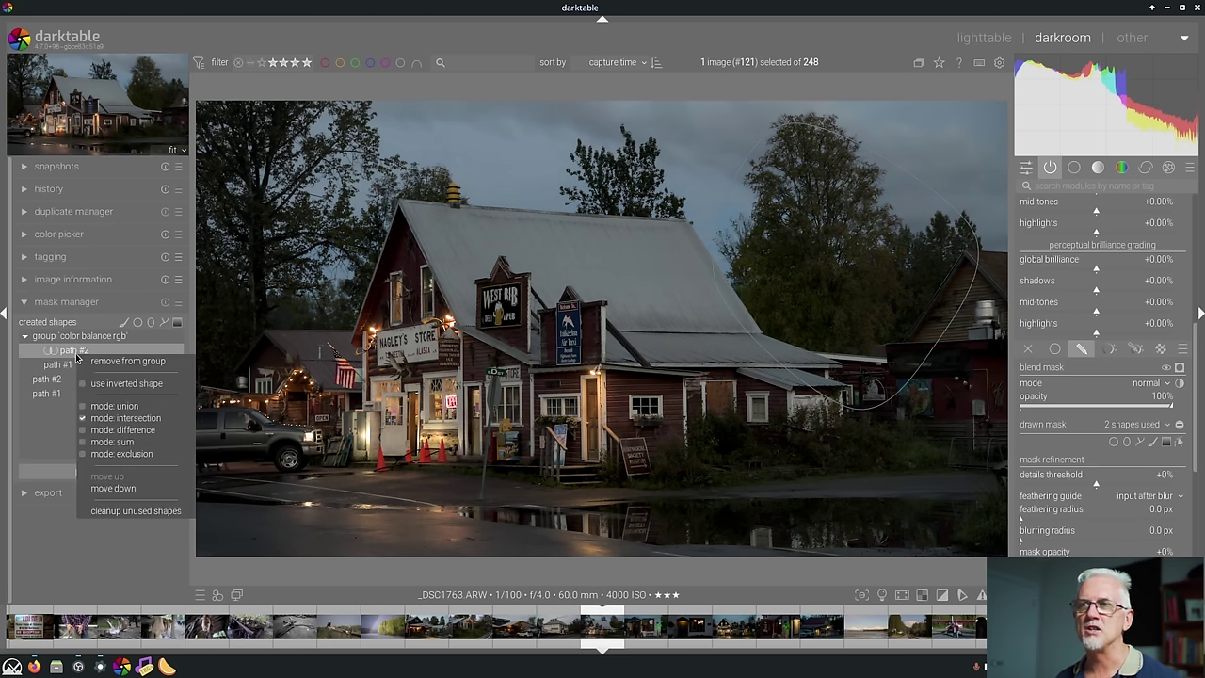
left_click(131, 429)
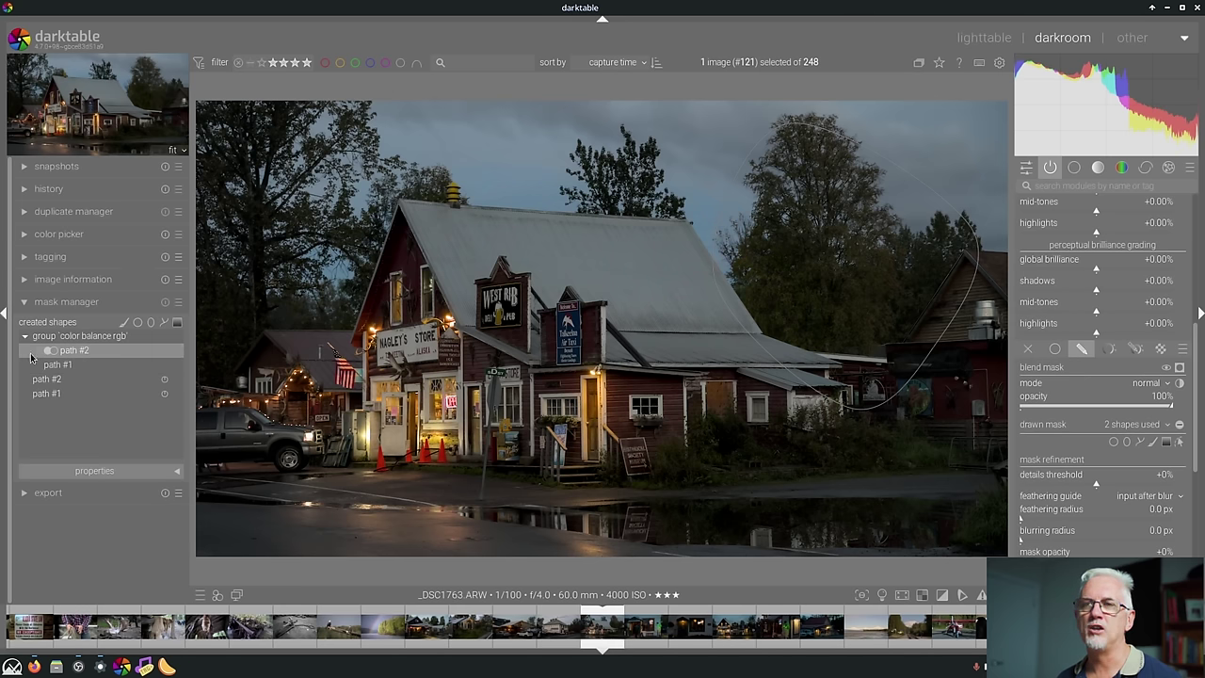
right_click(63, 358)
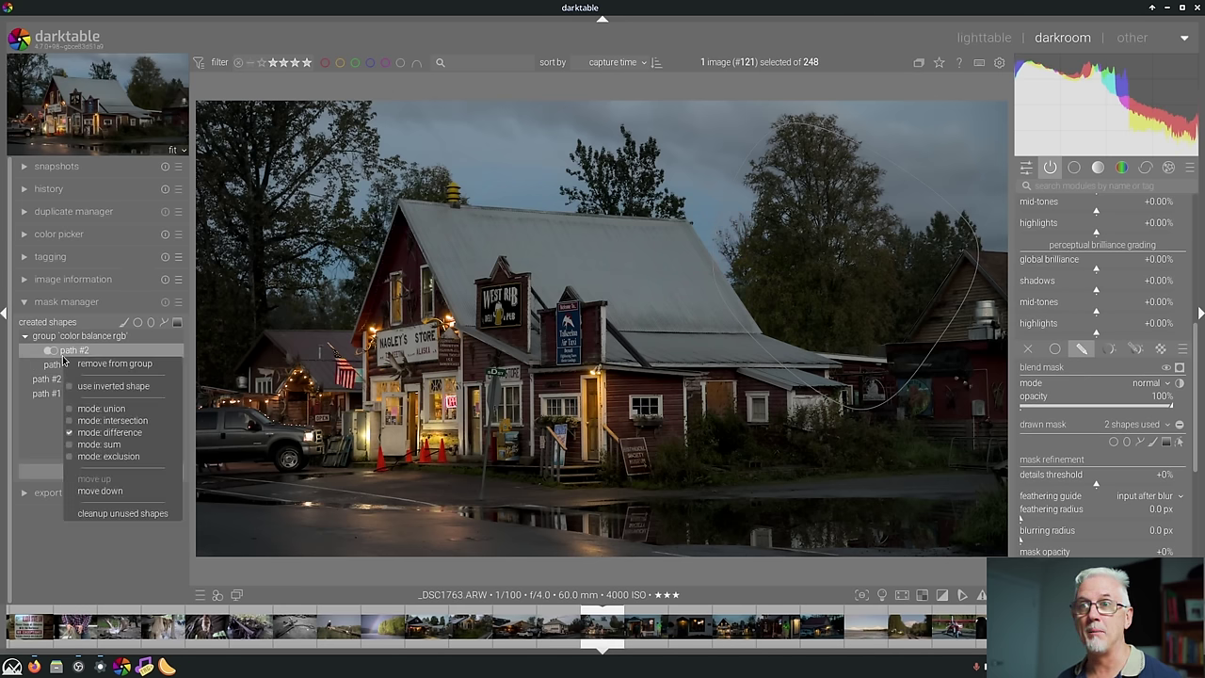
left_click(83, 411)
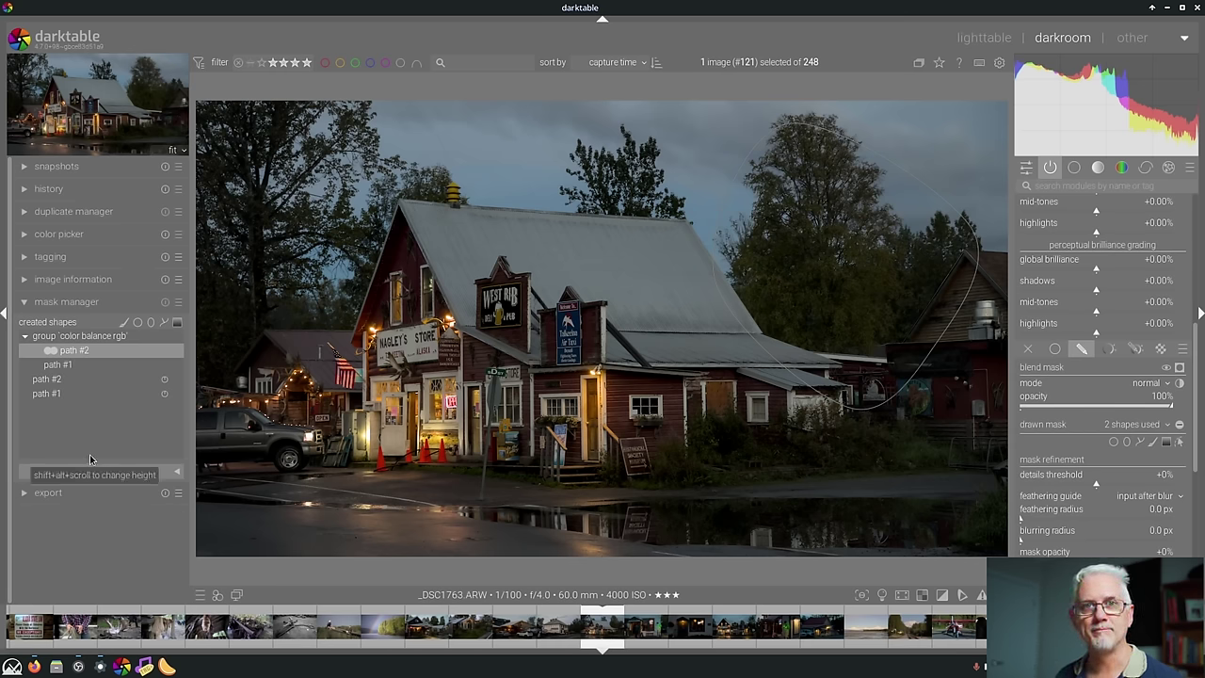
key("l")
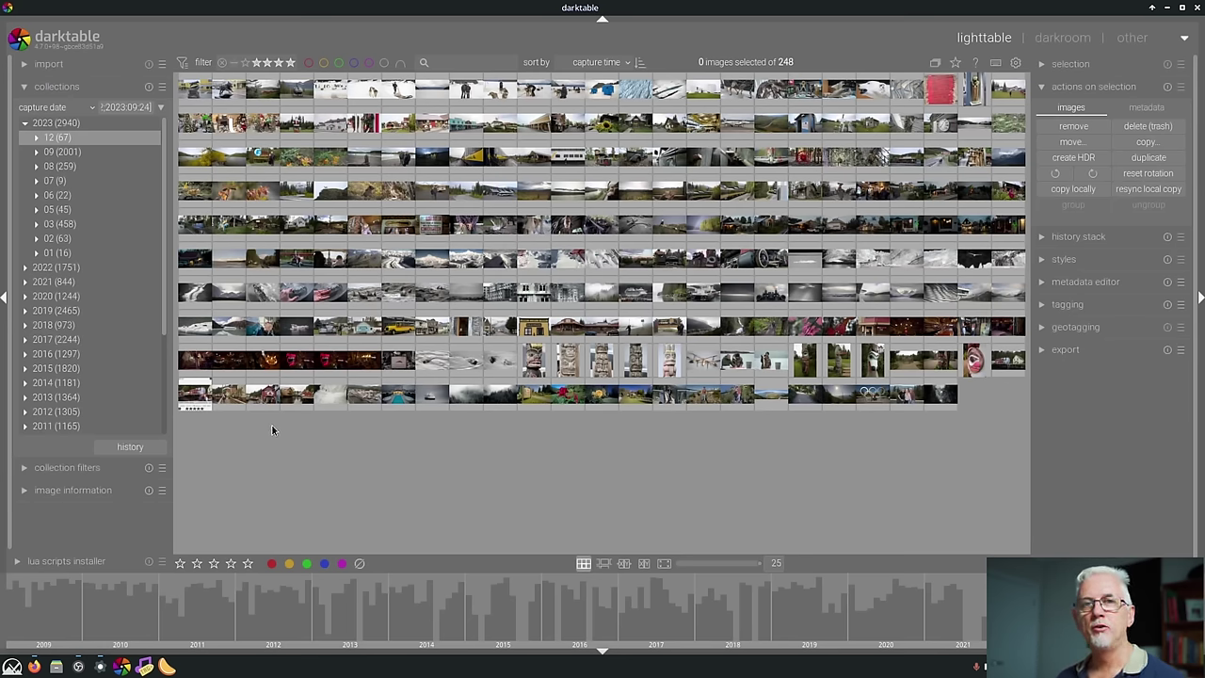
Add a narrowing collection rule for the E 150-500mm F5-6.7 A057 lens and select an image.
left_click(94, 111)
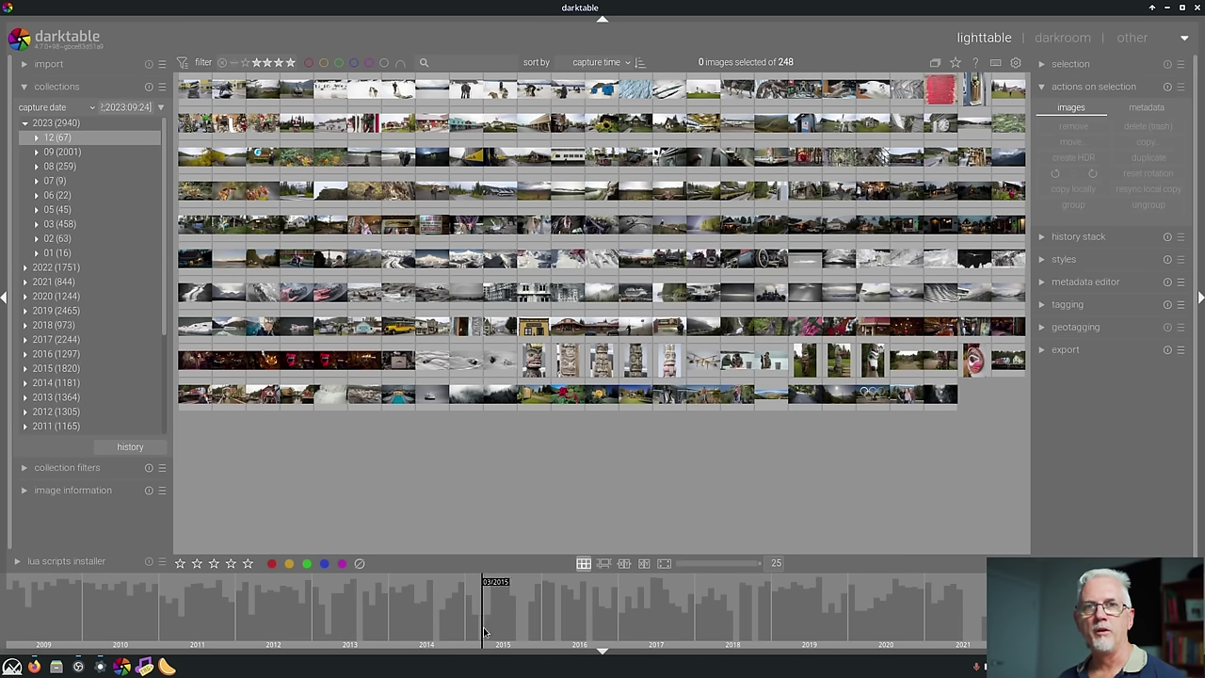
left_click(160, 109)
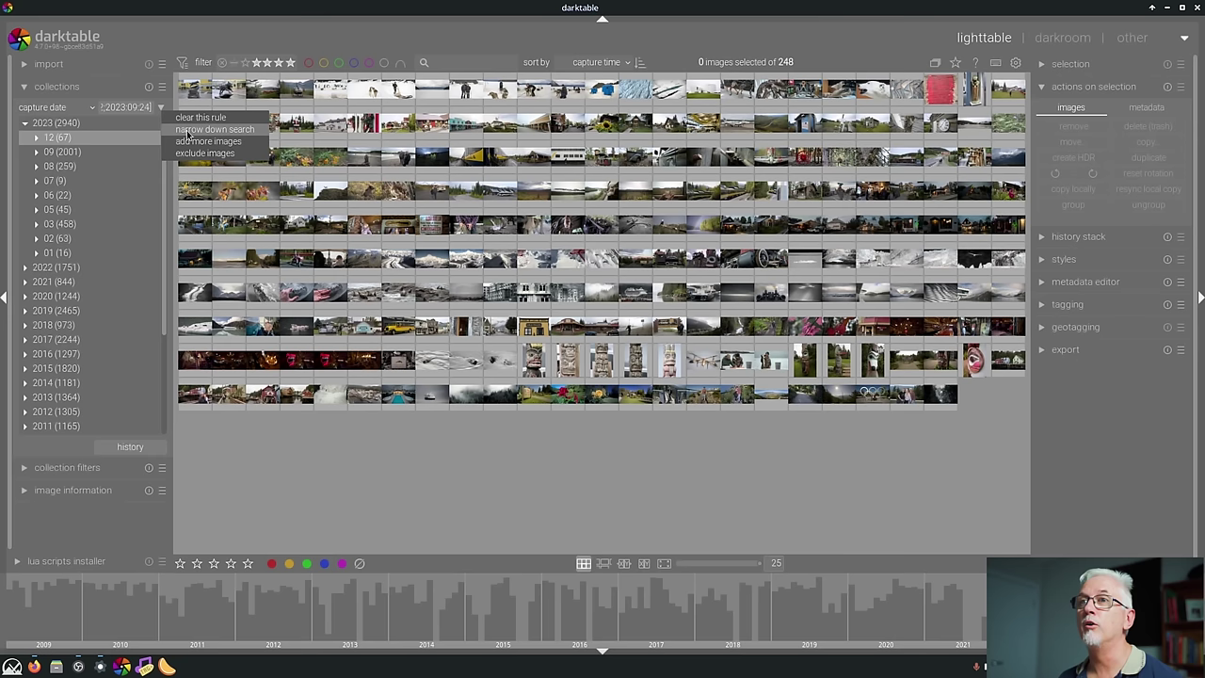
left_click(187, 131)
left_click(87, 123)
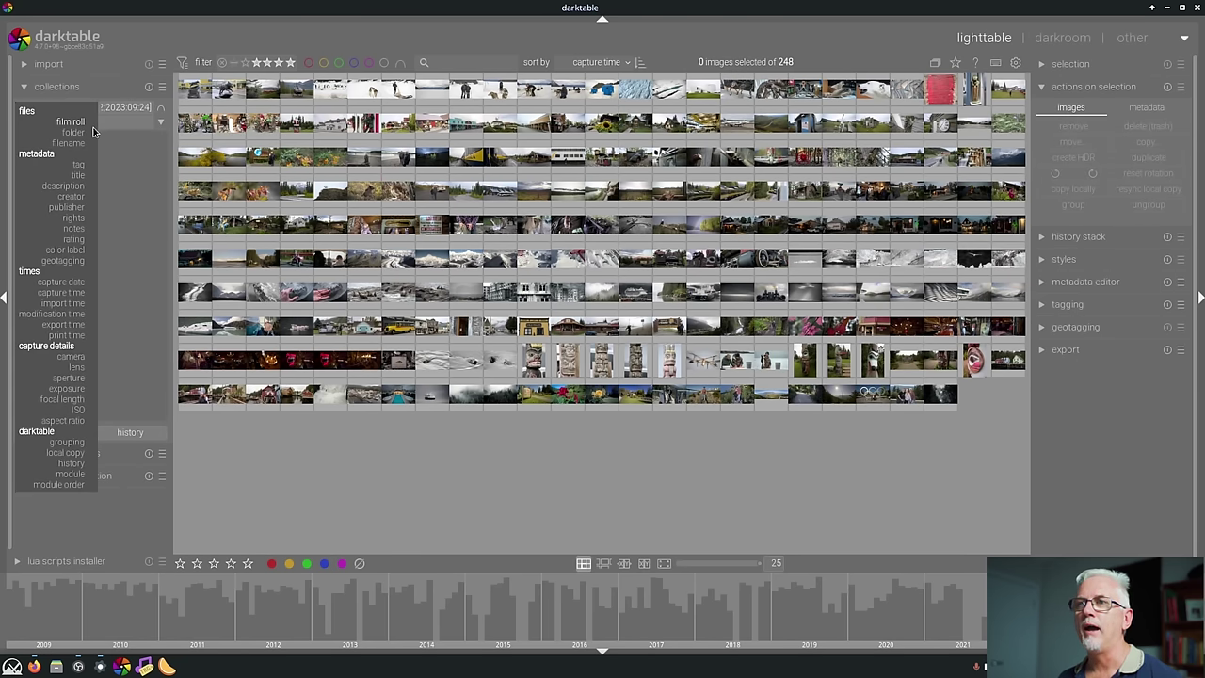
left_click(77, 368)
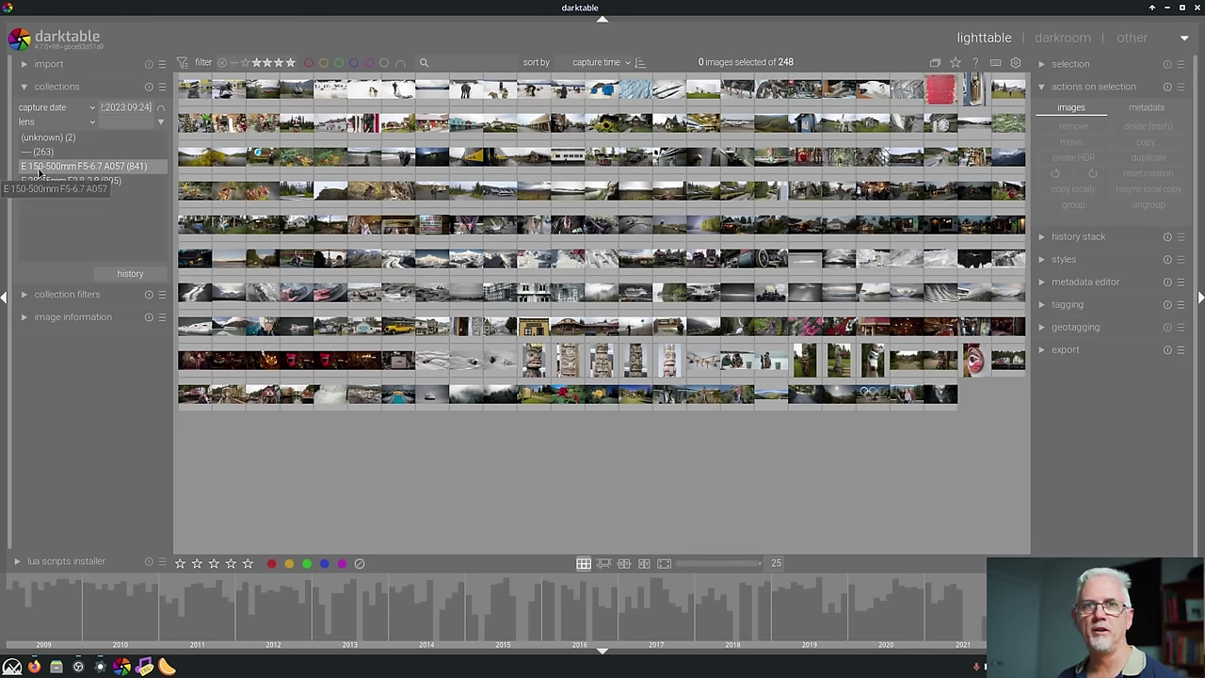
left_click(91, 167)
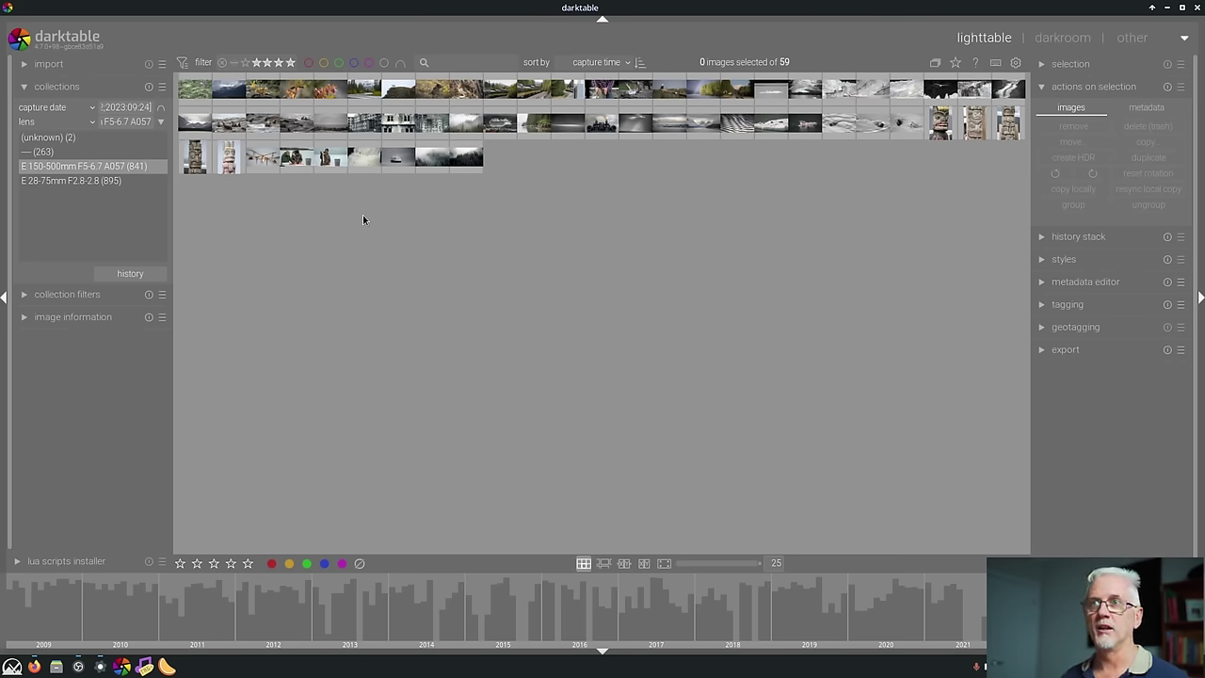
scroll(84, 120, "up", 1)
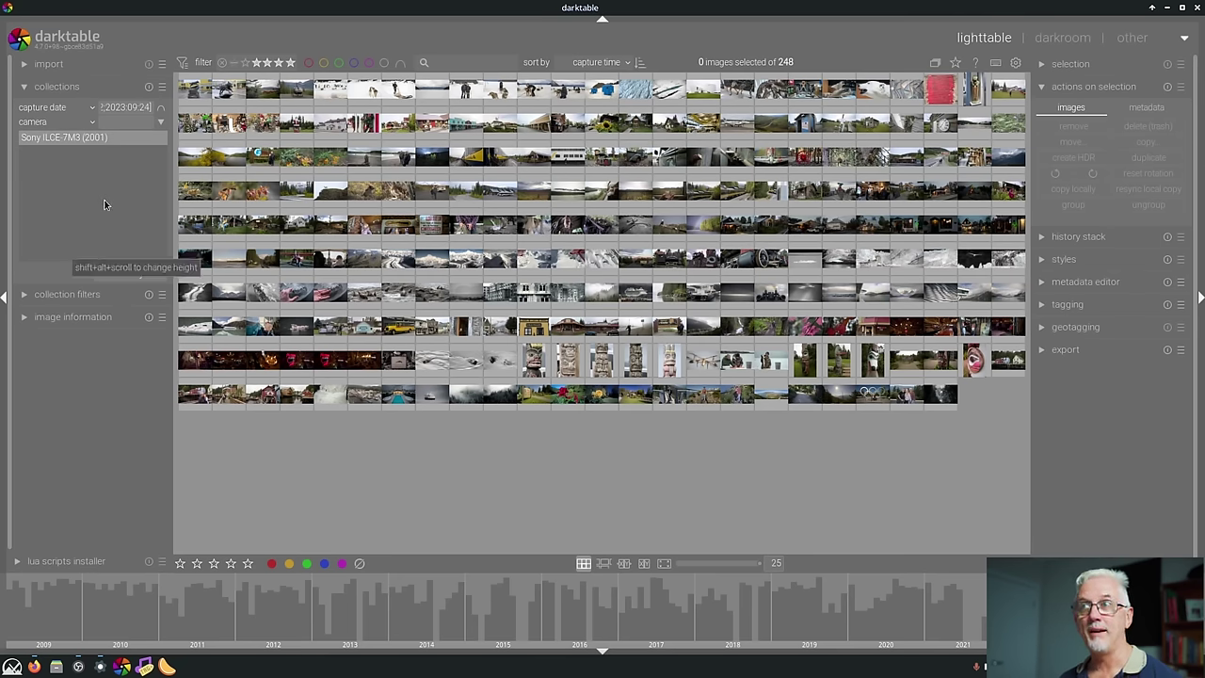
left_click(975, 356)
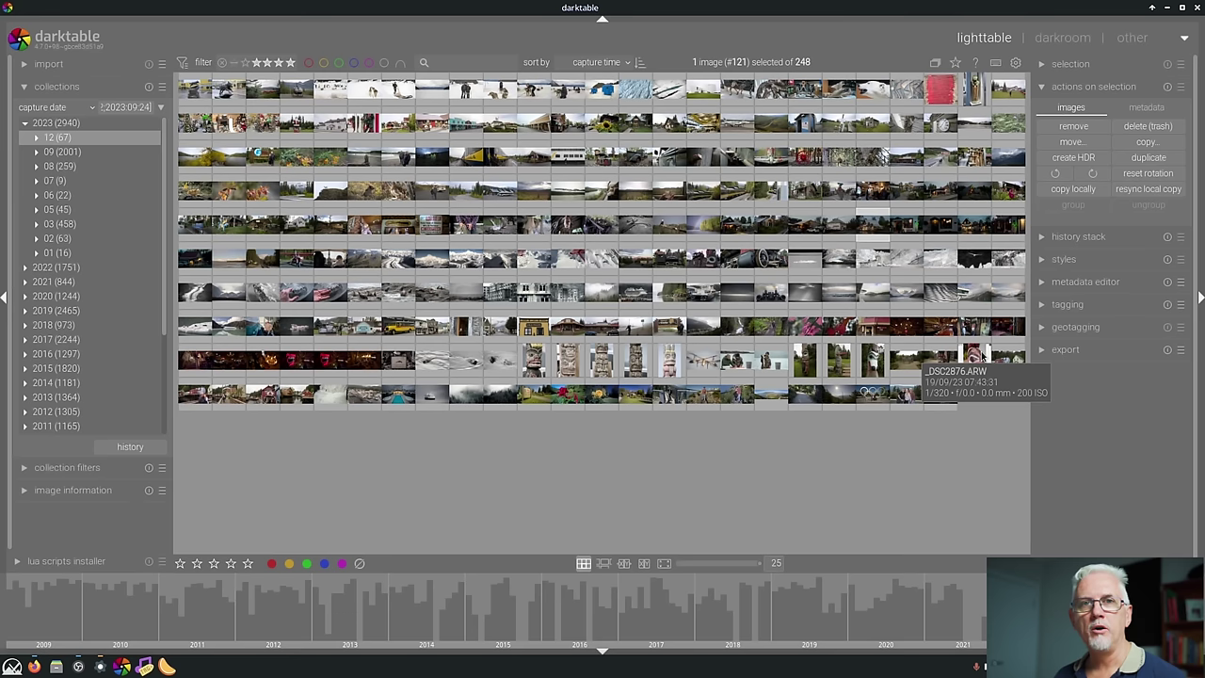
In the lighttable preferences, set 'generate thumbnails in background' to 1080p.
left_click(1015, 63)
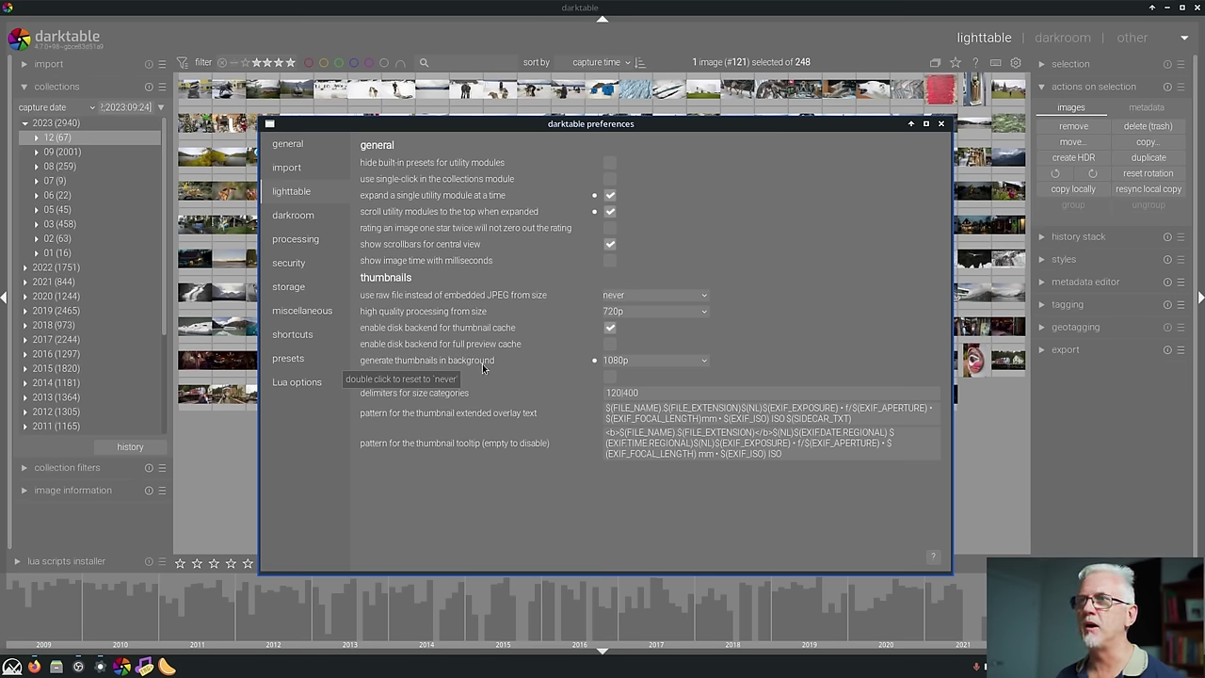
scroll(482, 368, "down", 3)
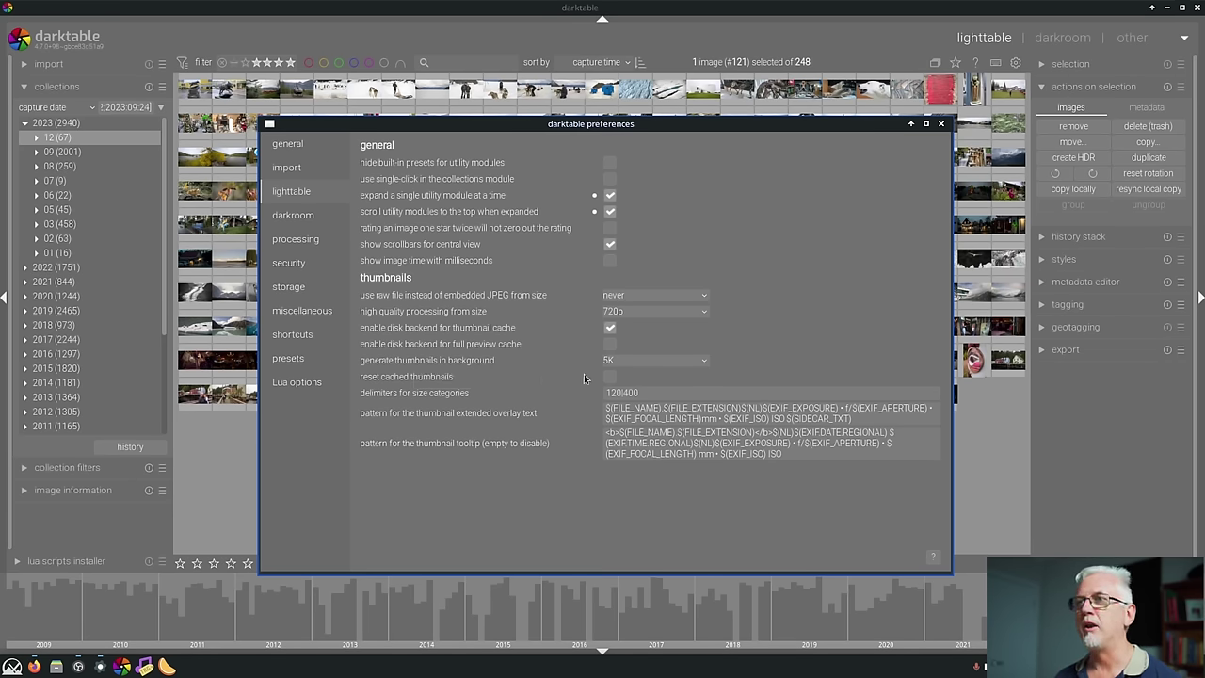
left_click(663, 365)
left_click(638, 337)
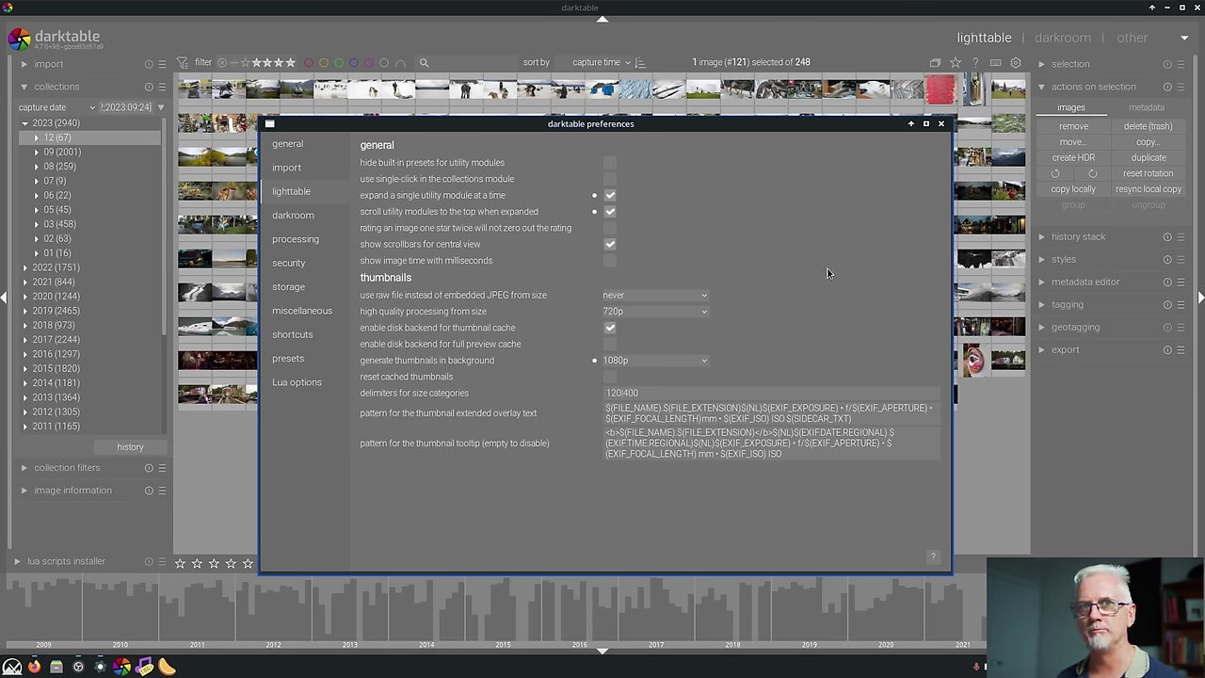
Close preferences and scroll the Firefox manual's variables page down to the Exif variables.
left_click(942, 125)
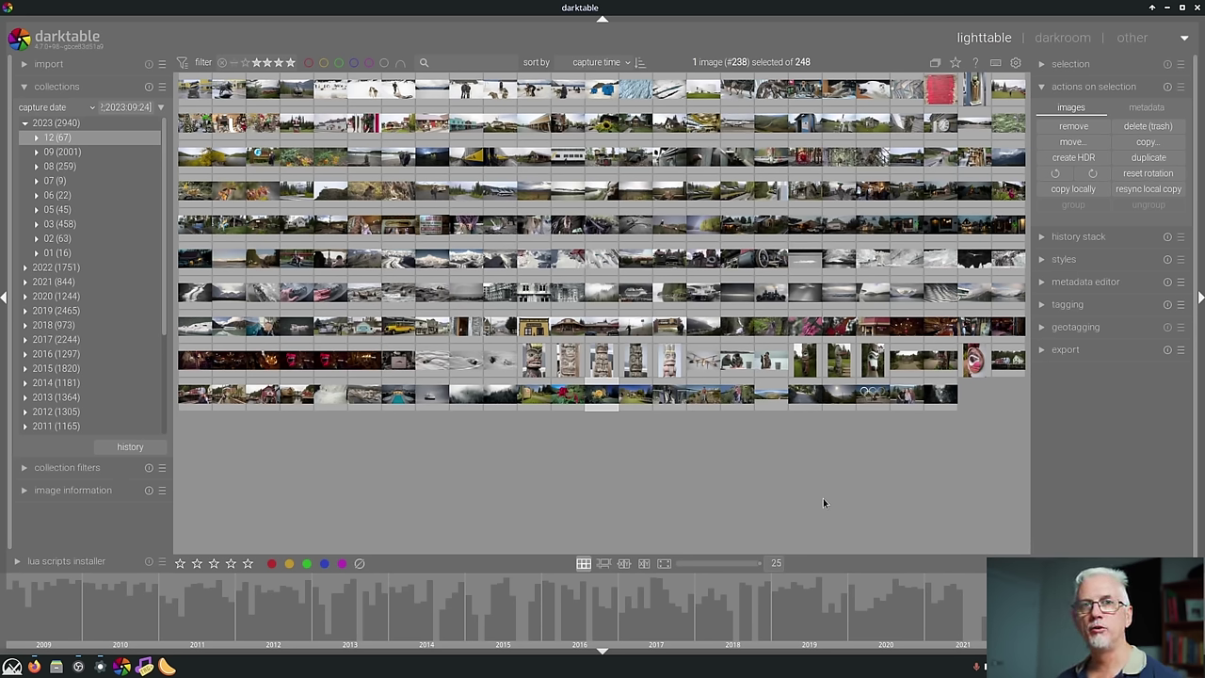
key("alt+Tab")
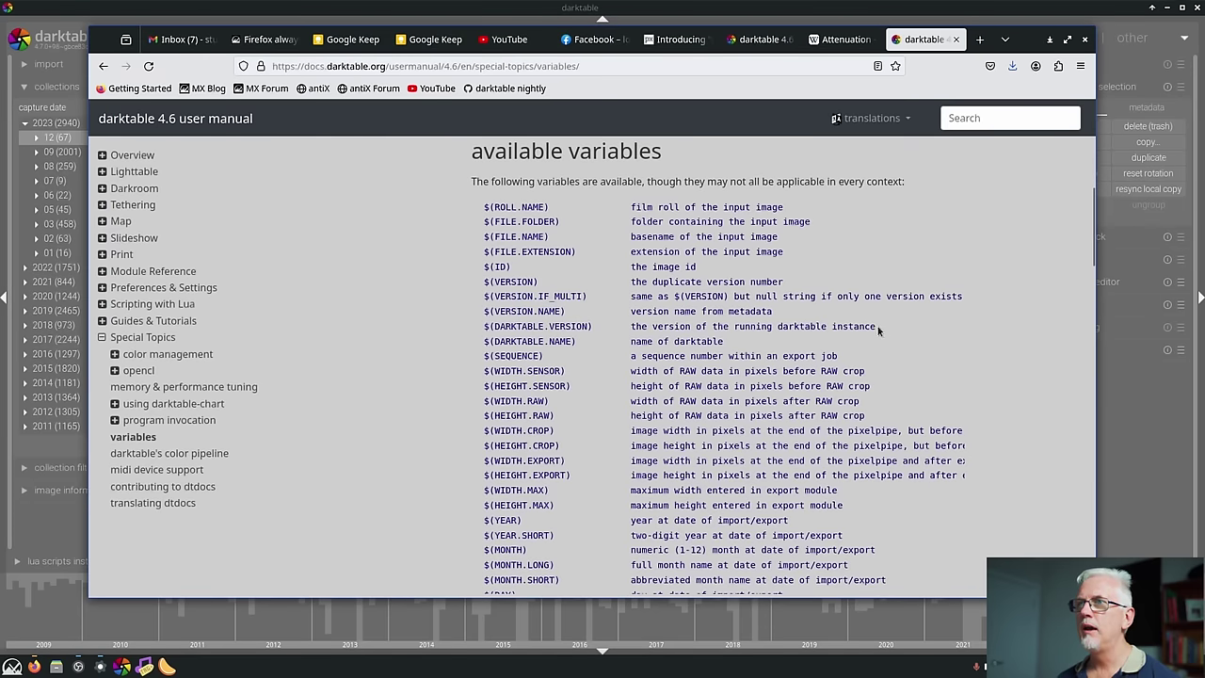
scroll(551, 370, "up", 3)
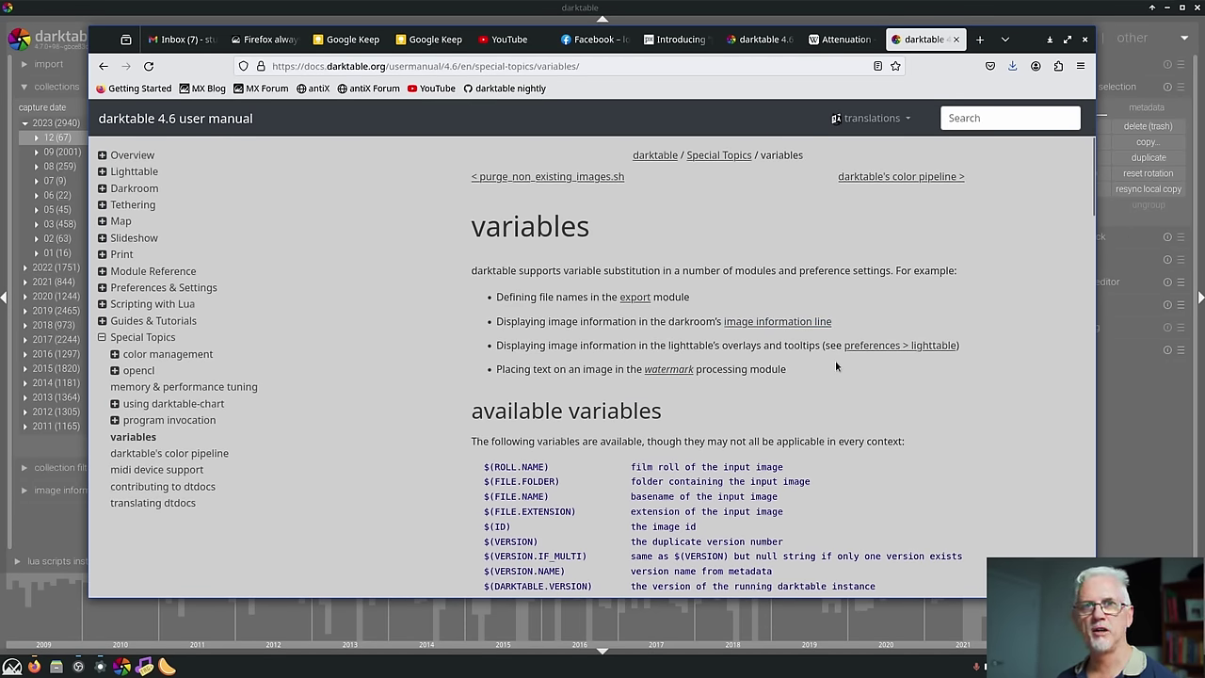
scroll(835, 360, "down", 3)
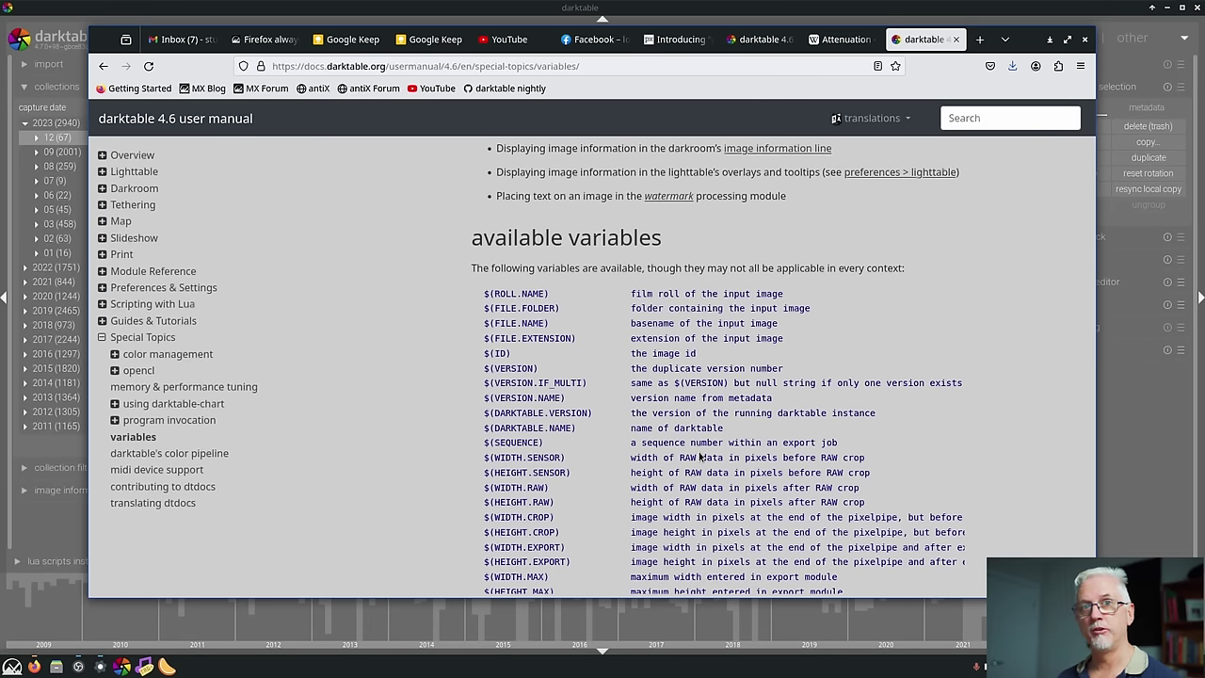
scroll(699, 457, "down", 12)
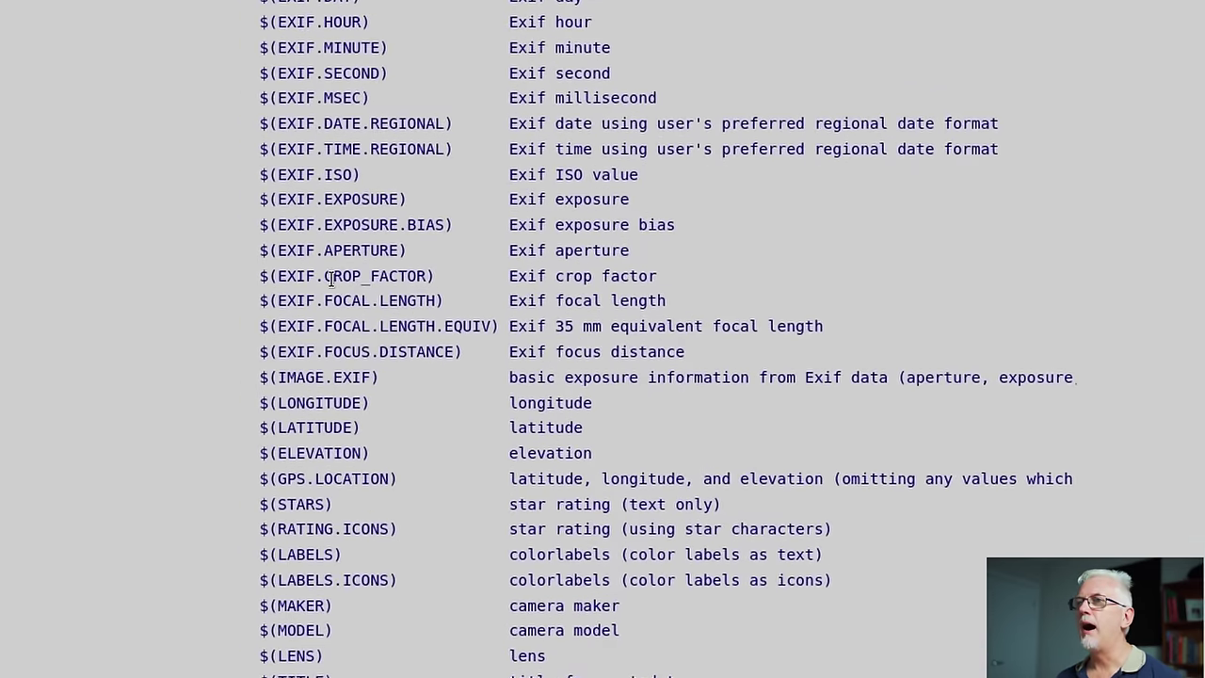
Highlight the Exif crop factor and 35 mm equivalent focal length variable rows.
left_click_drag(278, 276, 673, 289)
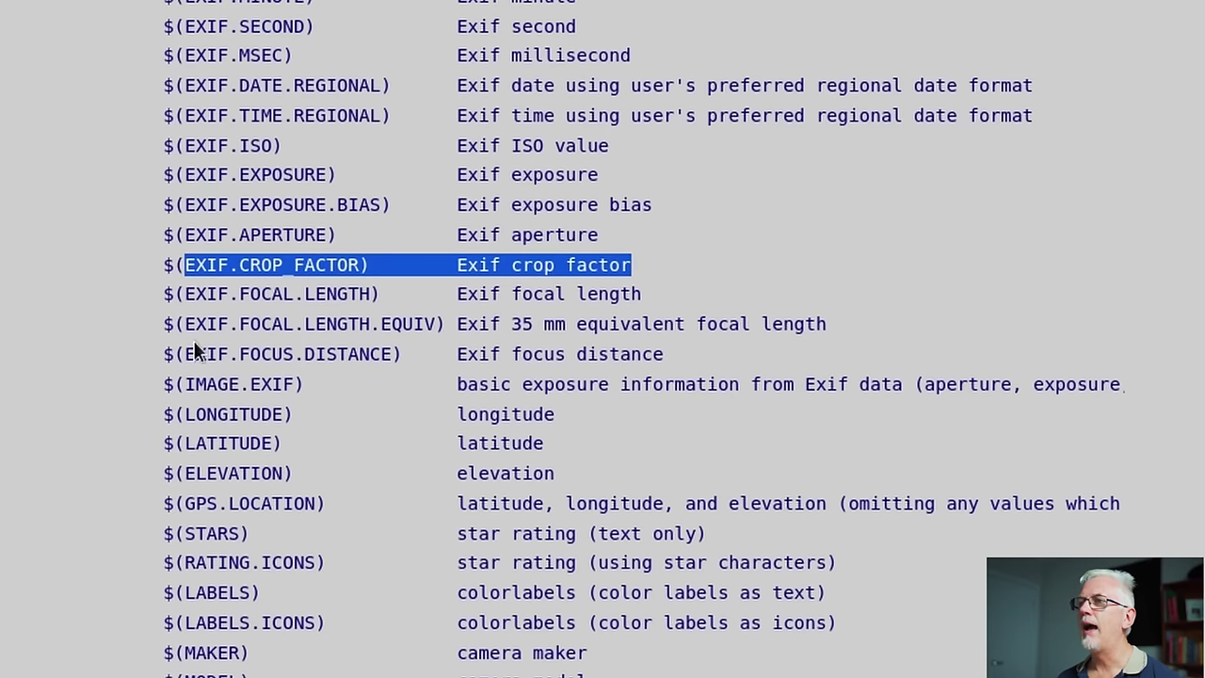
left_click_drag(172, 326, 810, 318)
left_click(871, 336)
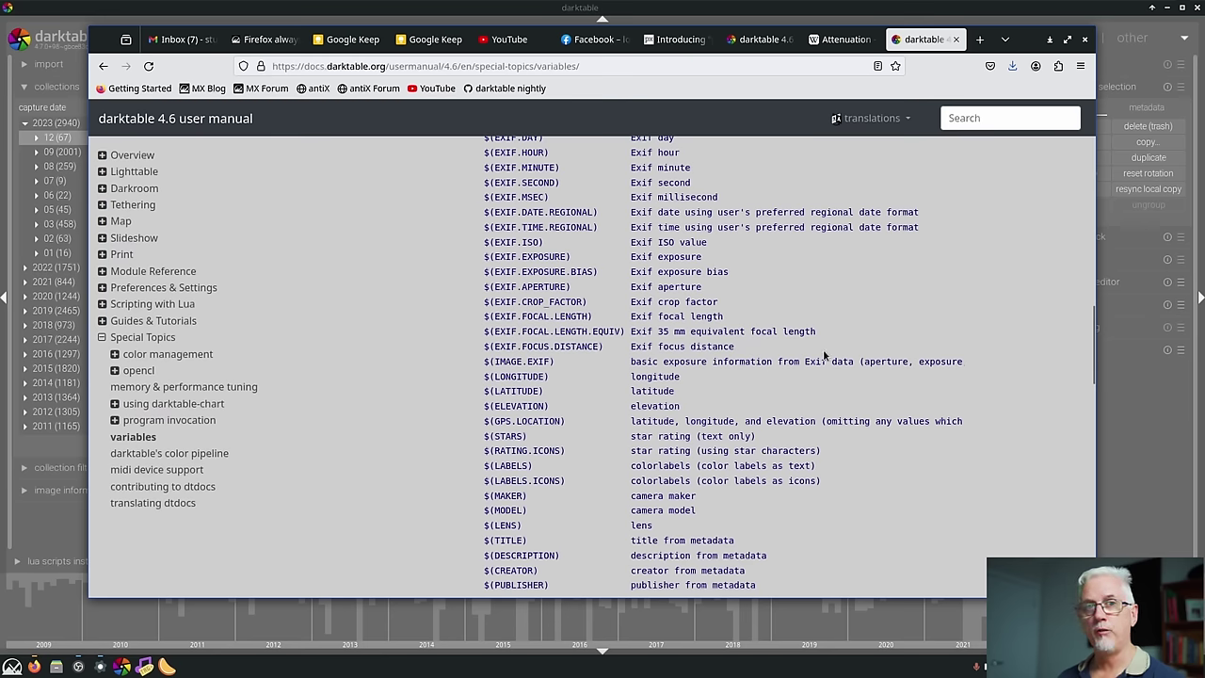
Back in darktable, select the harbour photo in the last row and load it in the darkroom.
left_click(1110, 493)
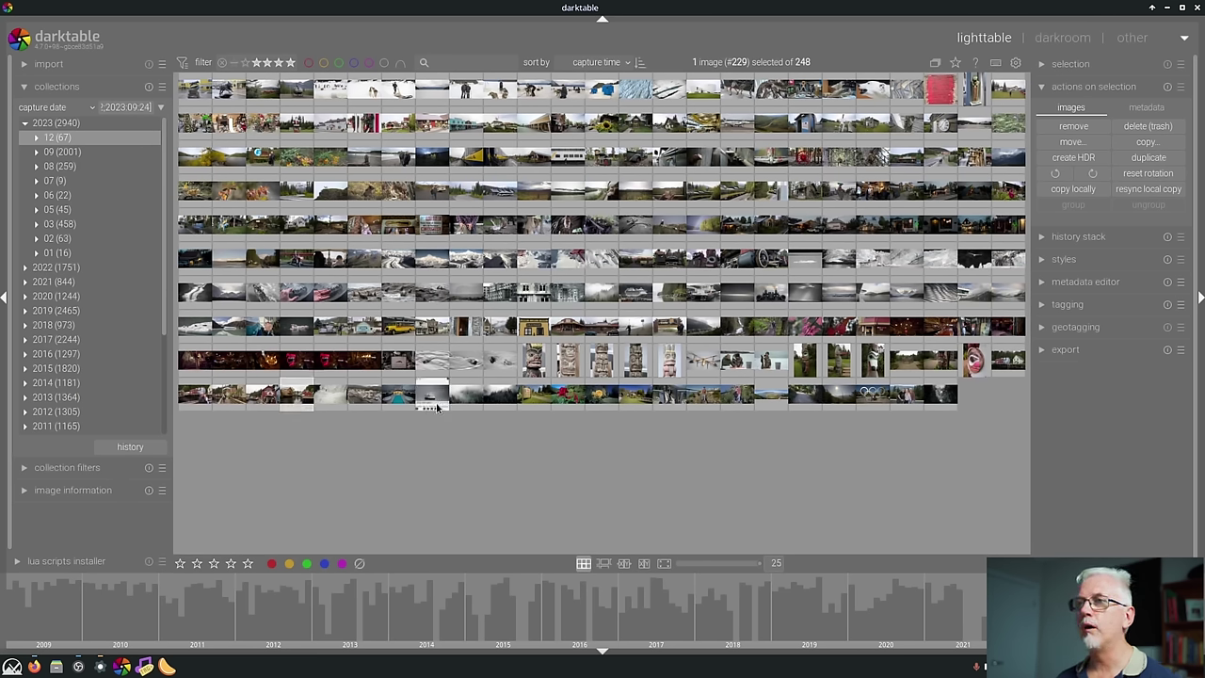
left_click(360, 400)
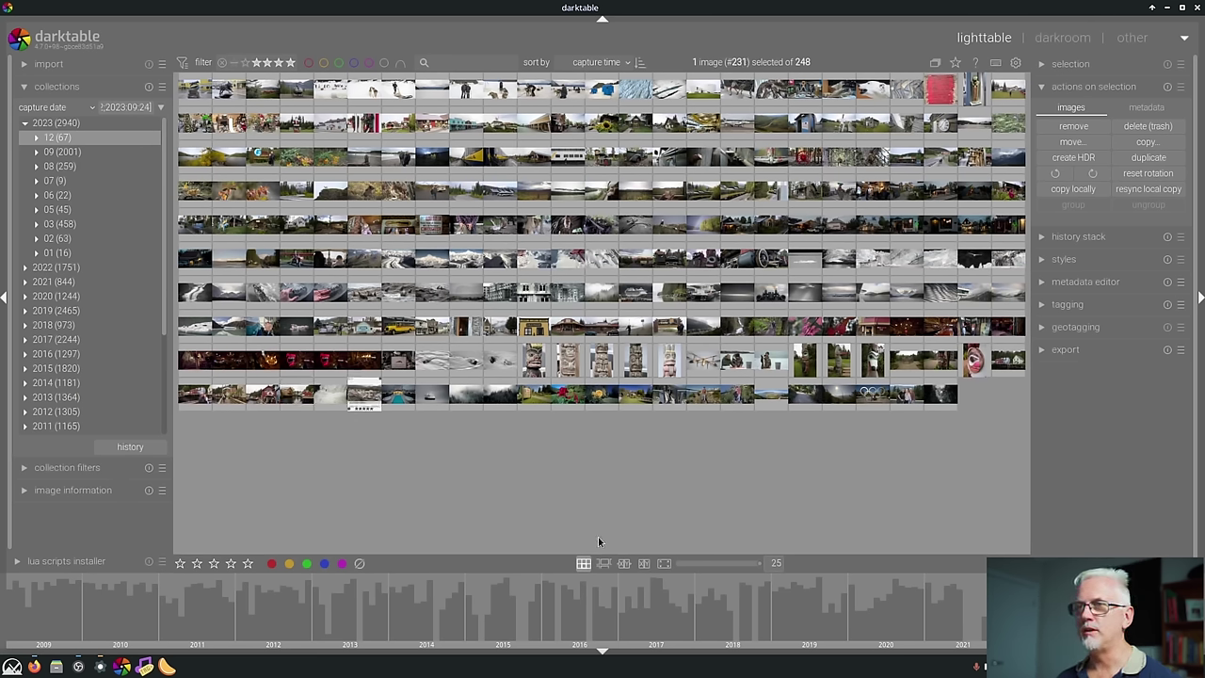
key("d")
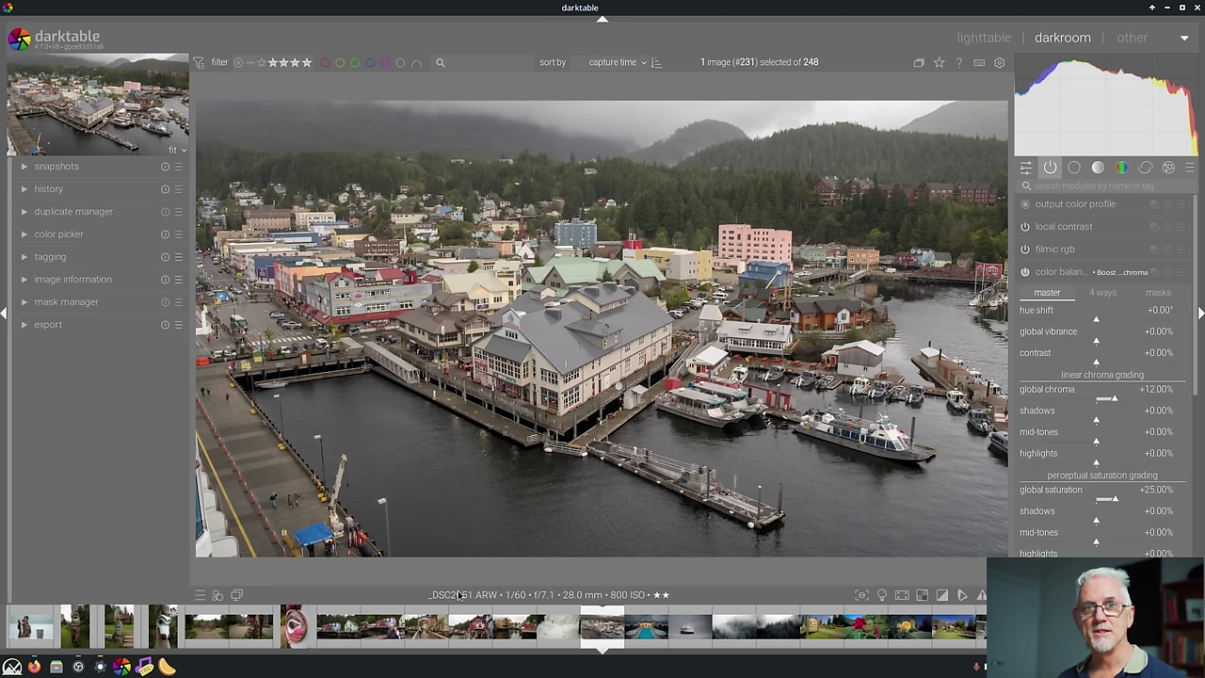
From the lighttable, export the image full-size (width 0) as JPEG with 4:4:4 chroma subsampling.
key("l")
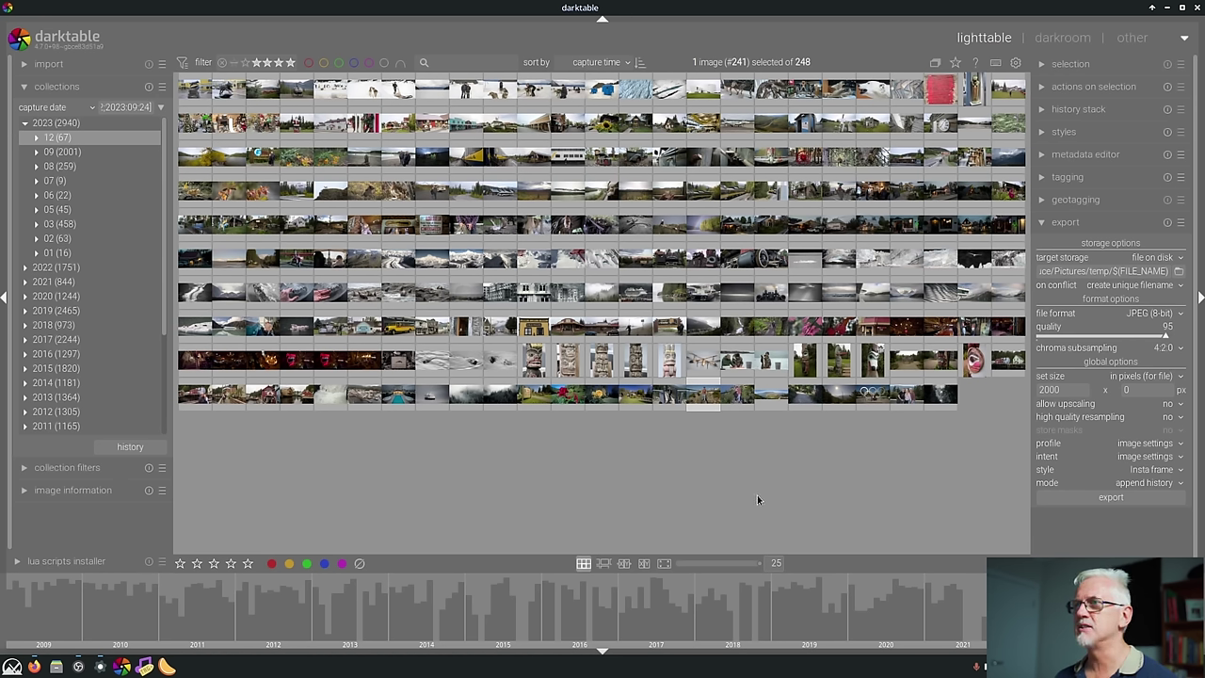
left_click(1054, 390)
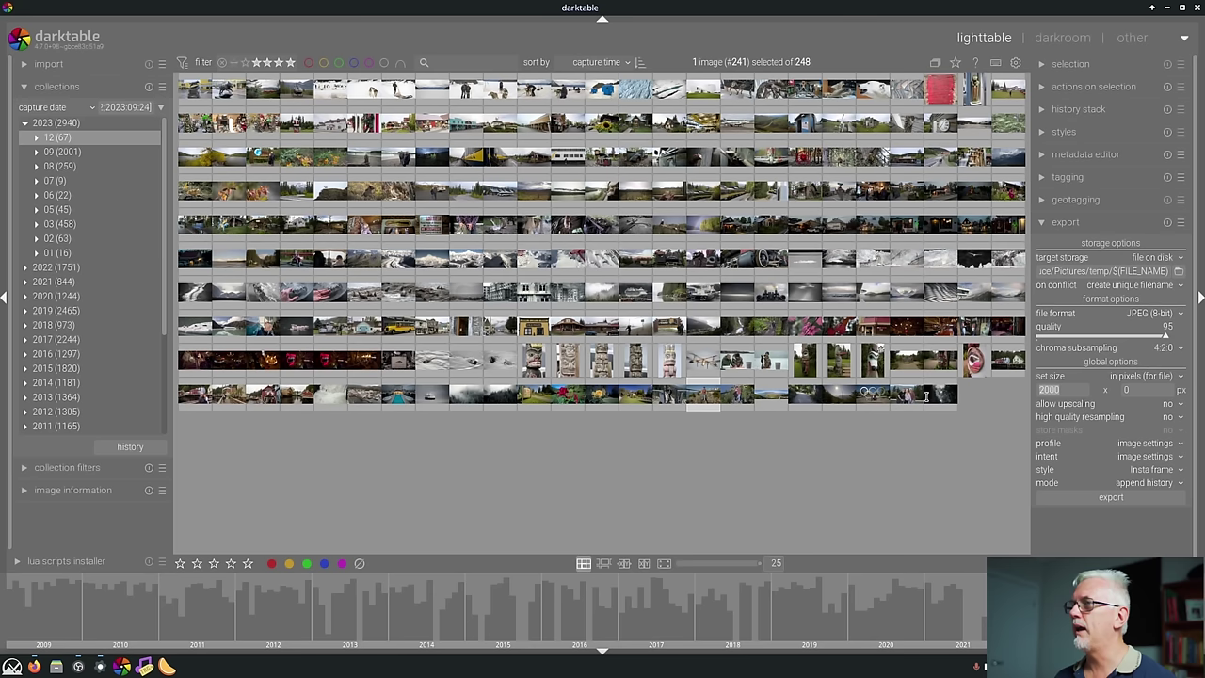
type("0")
key("Return")
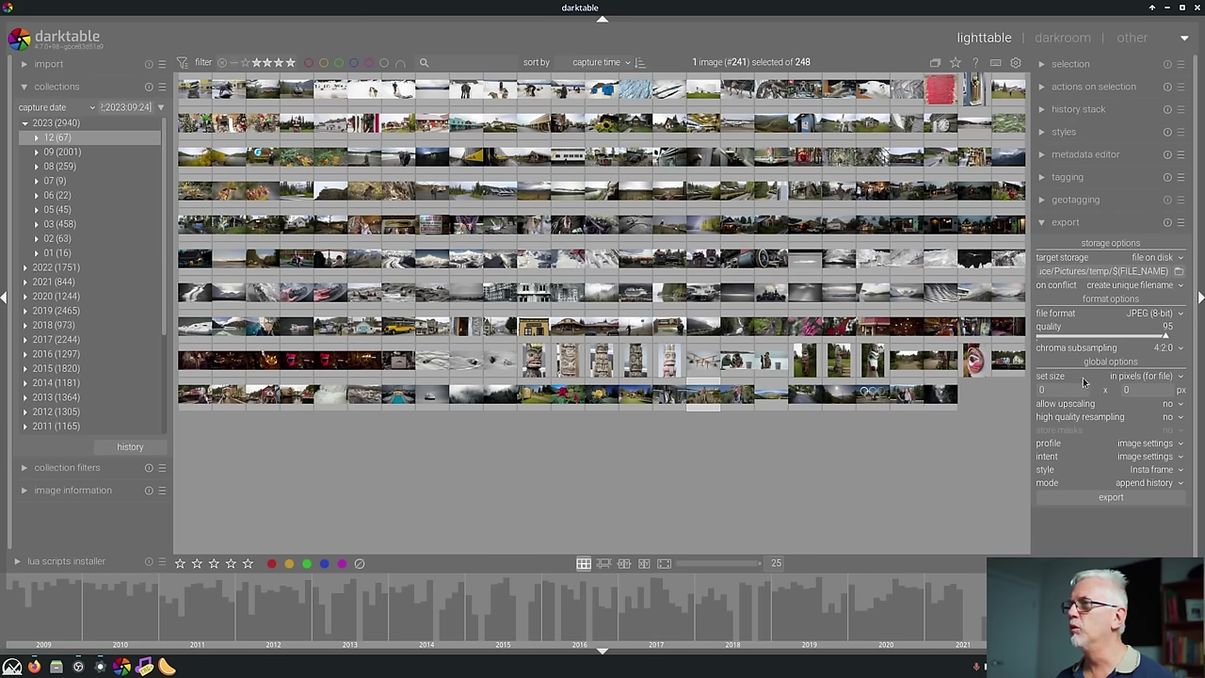
left_click(1161, 353)
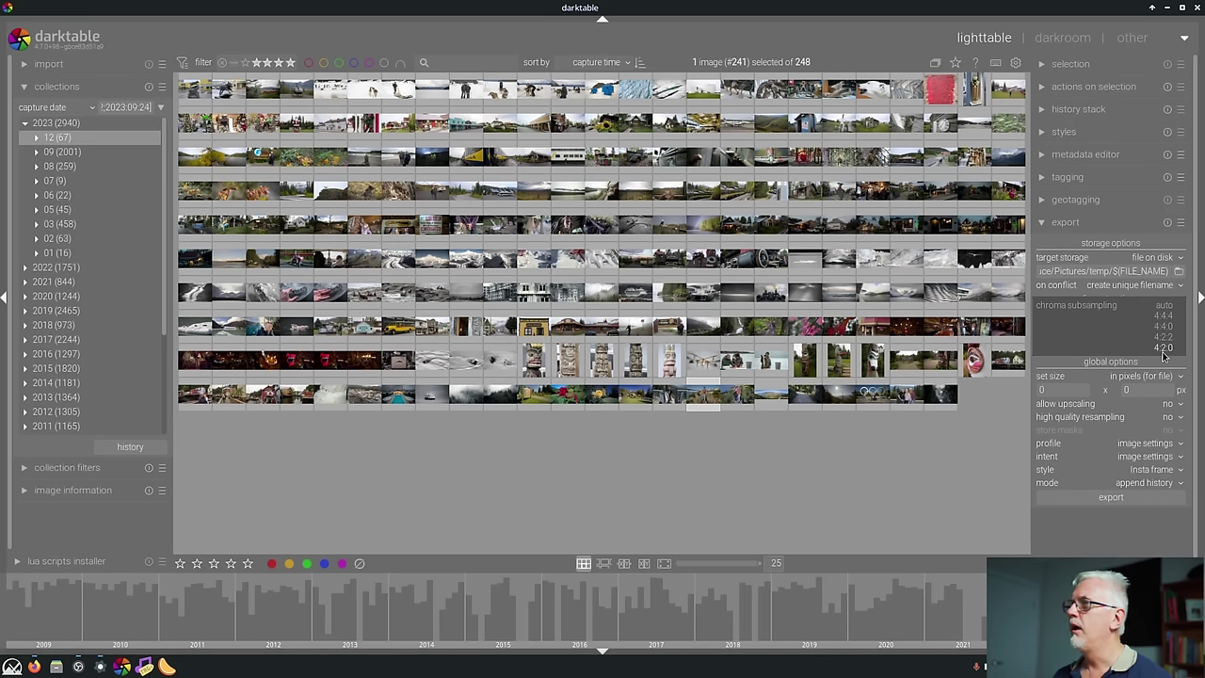
left_click(1165, 320)
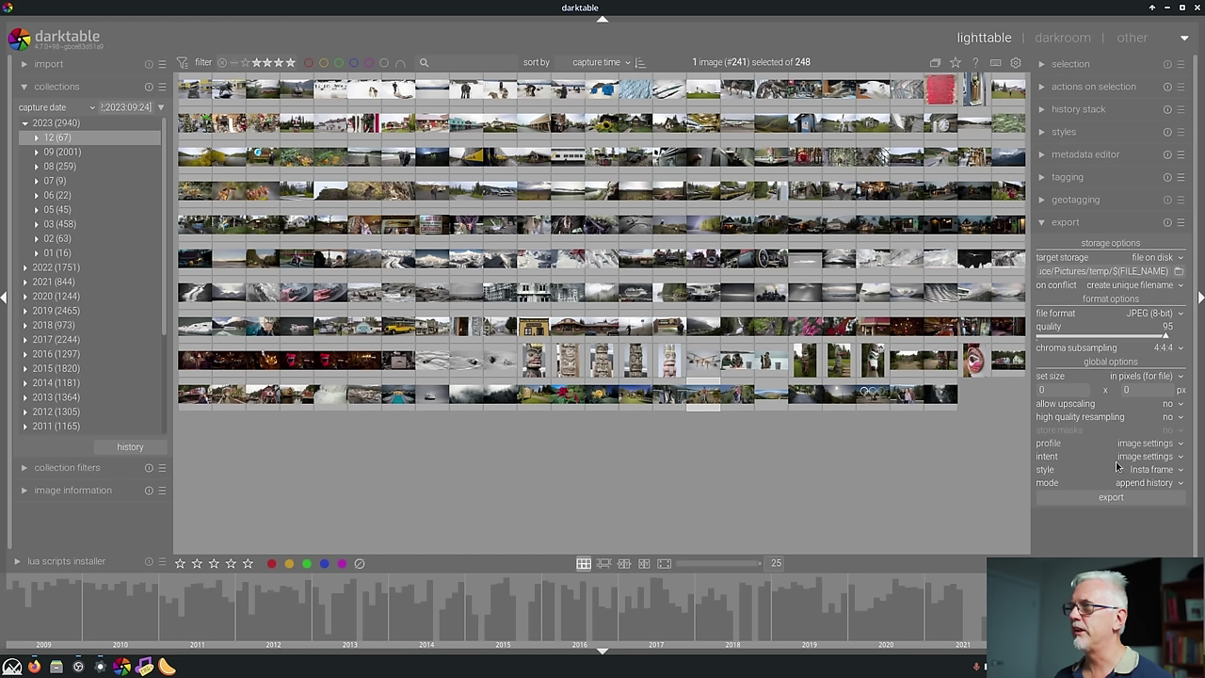
left_click(1116, 505)
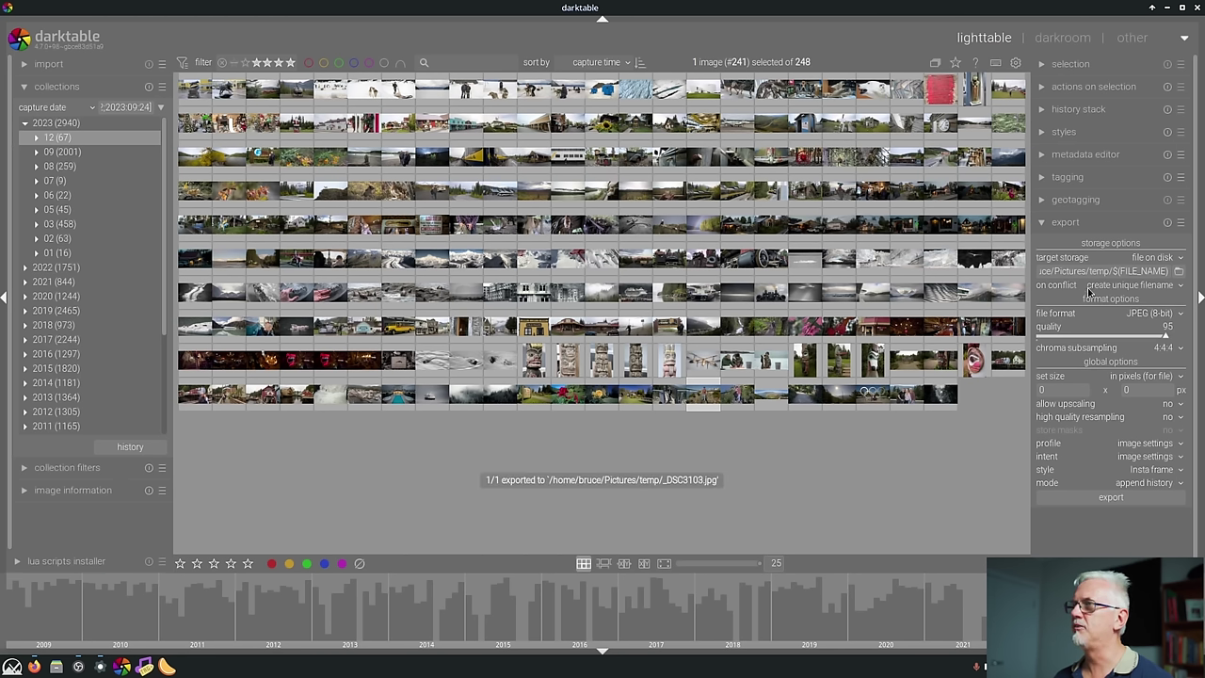
Switch chroma subsampling to 4:2:0 and export the JPEG again.
left_click(1165, 348)
left_click(1162, 384)
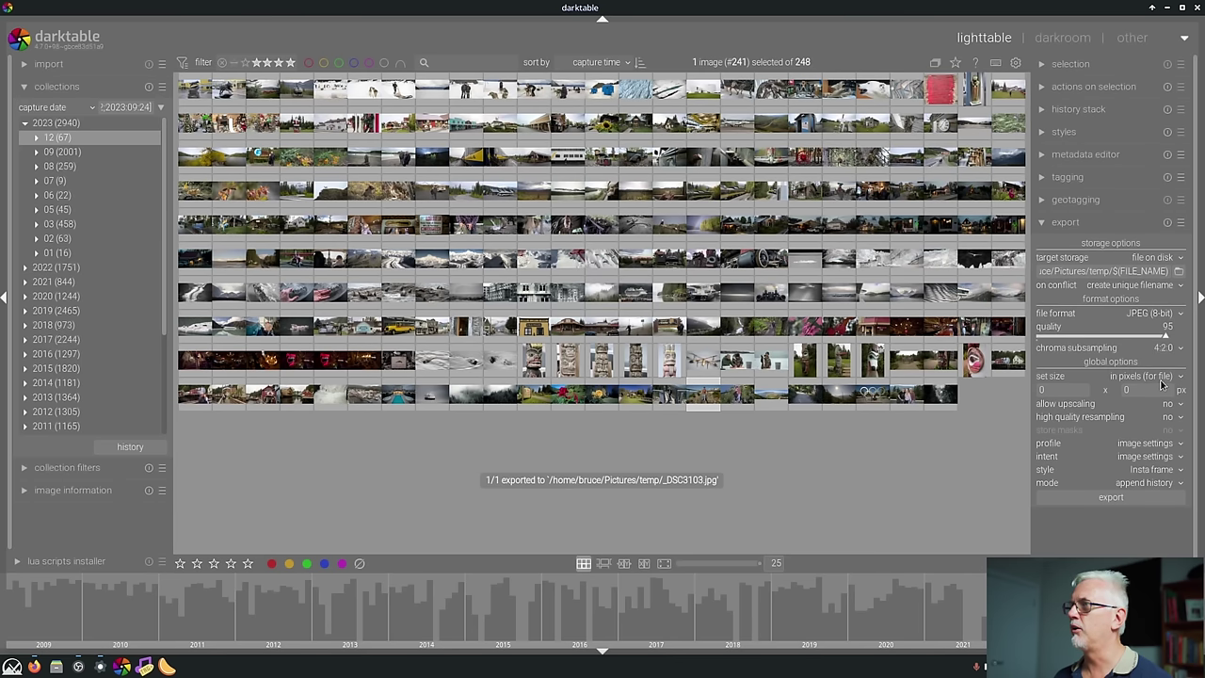
left_click(1099, 499)
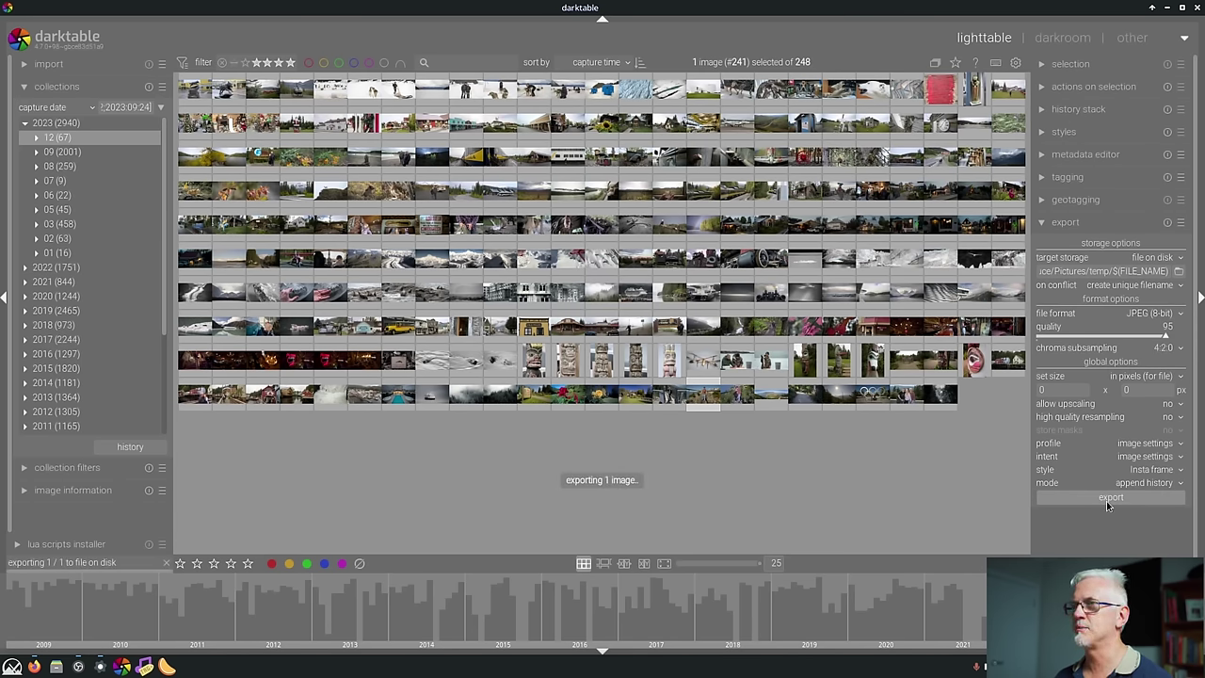
key("super+e")
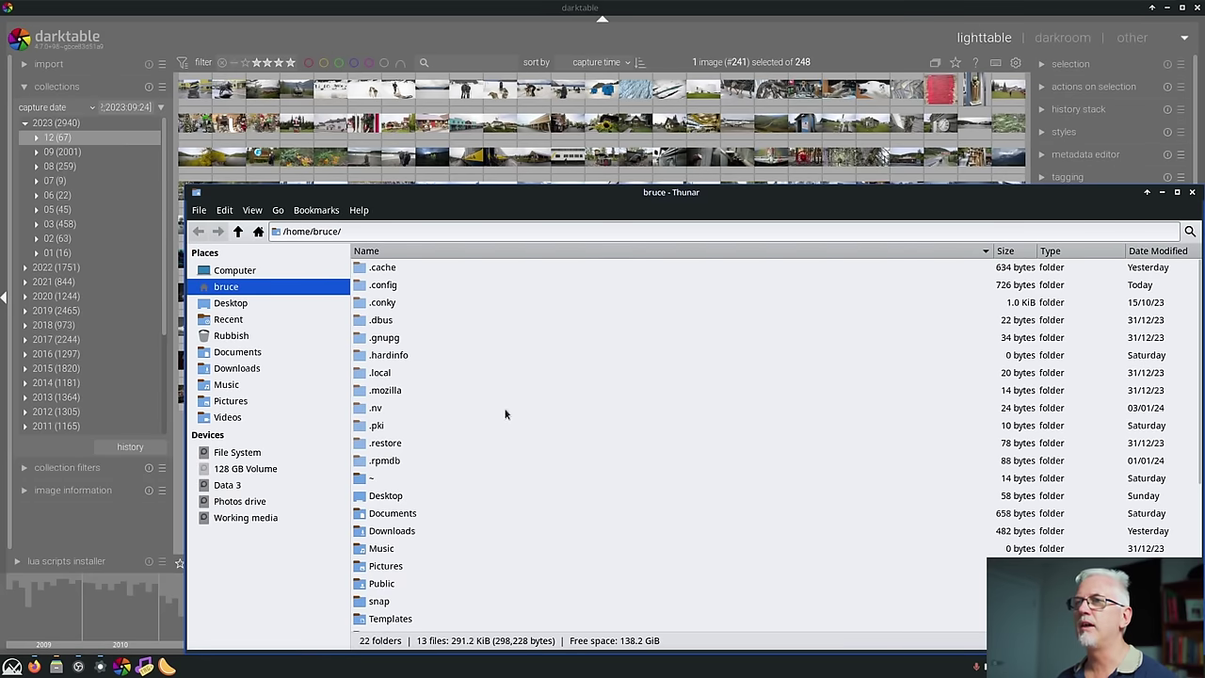
left_click(231, 401)
double_click(388, 533)
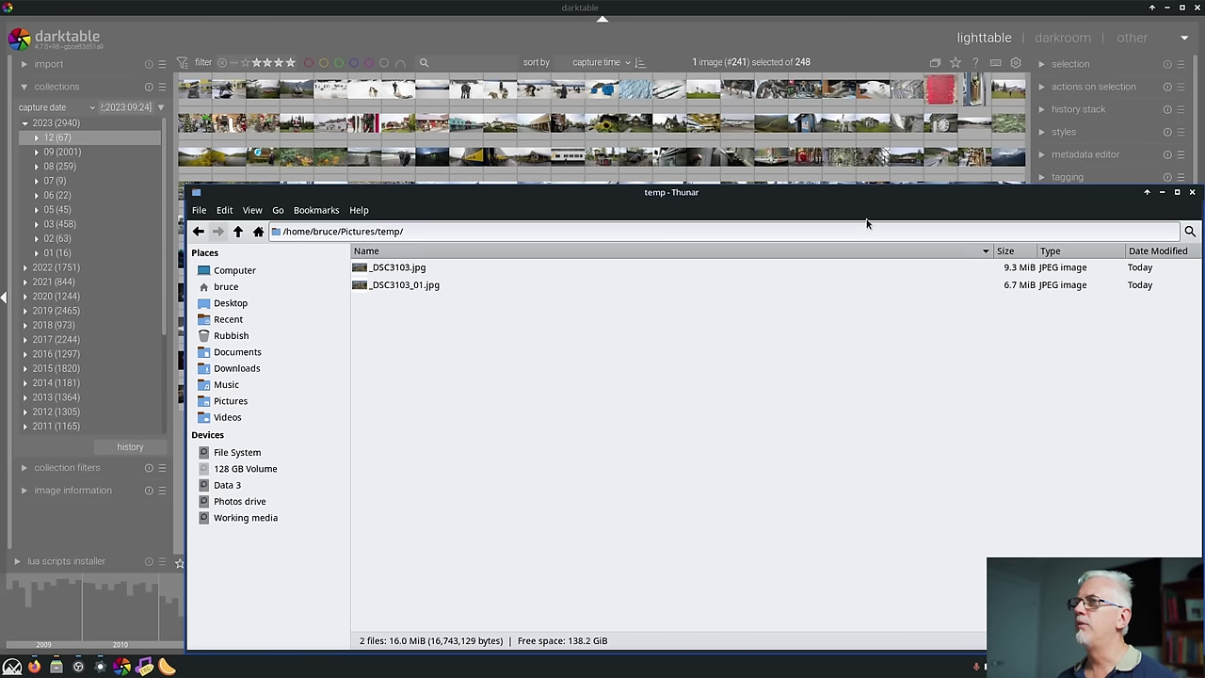
left_click_drag(846, 205, 815, 186)
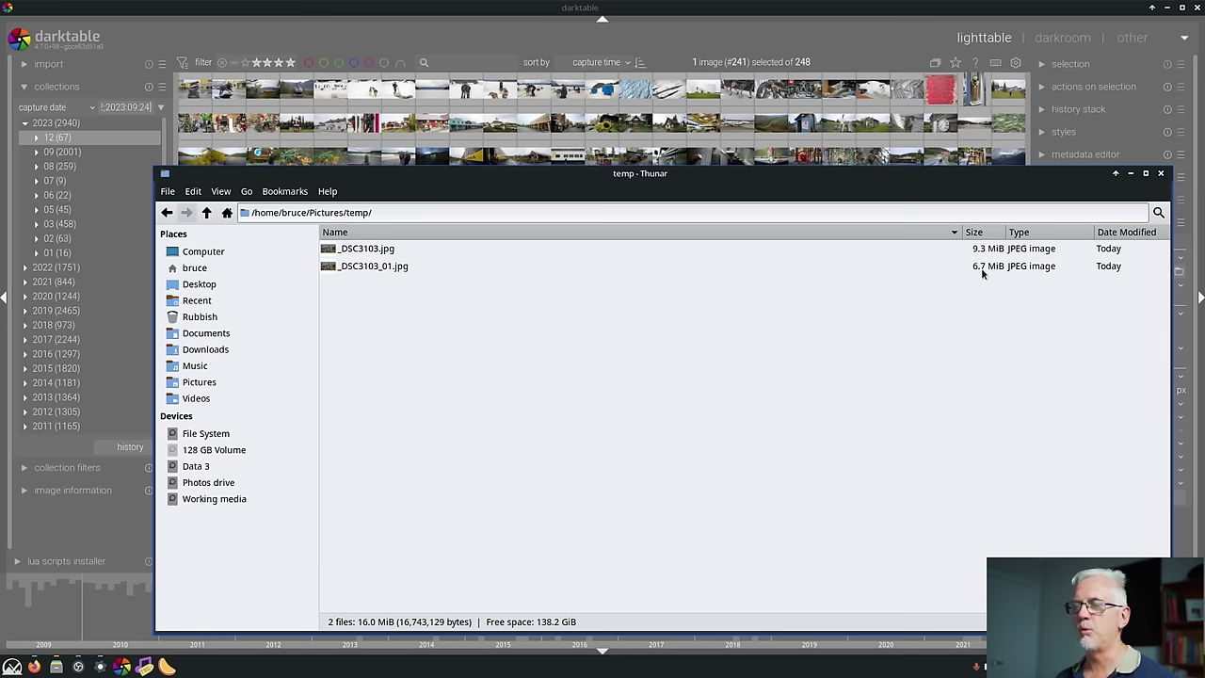
left_click(1162, 175)
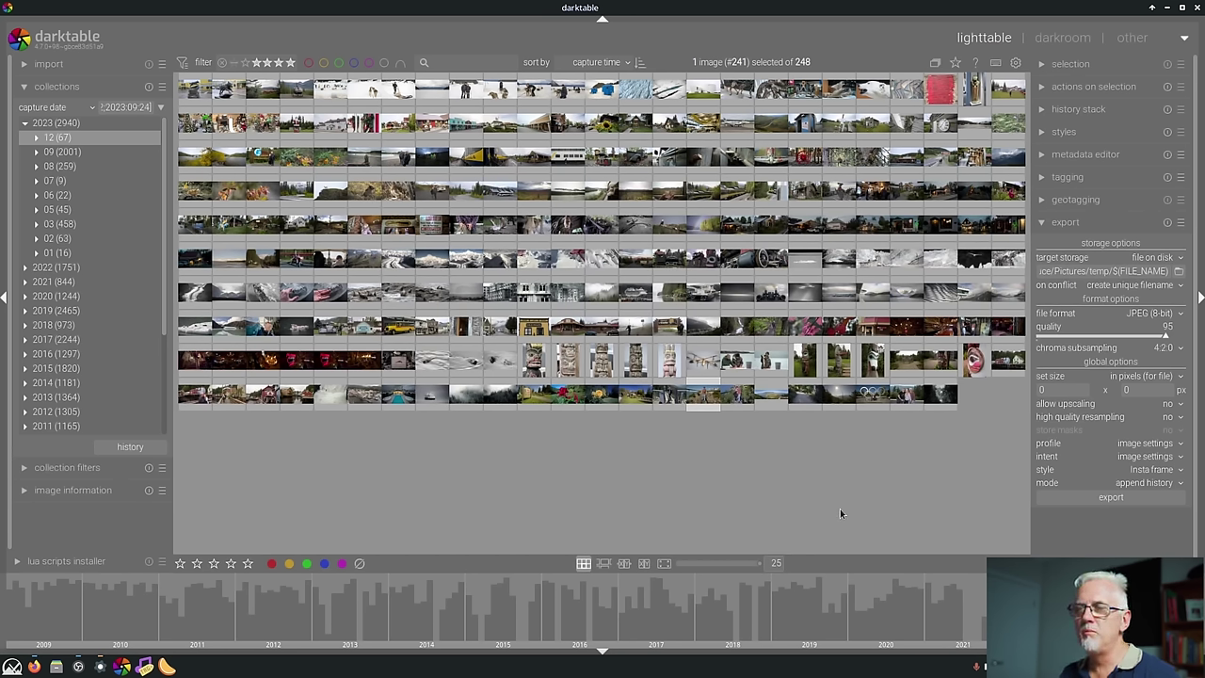